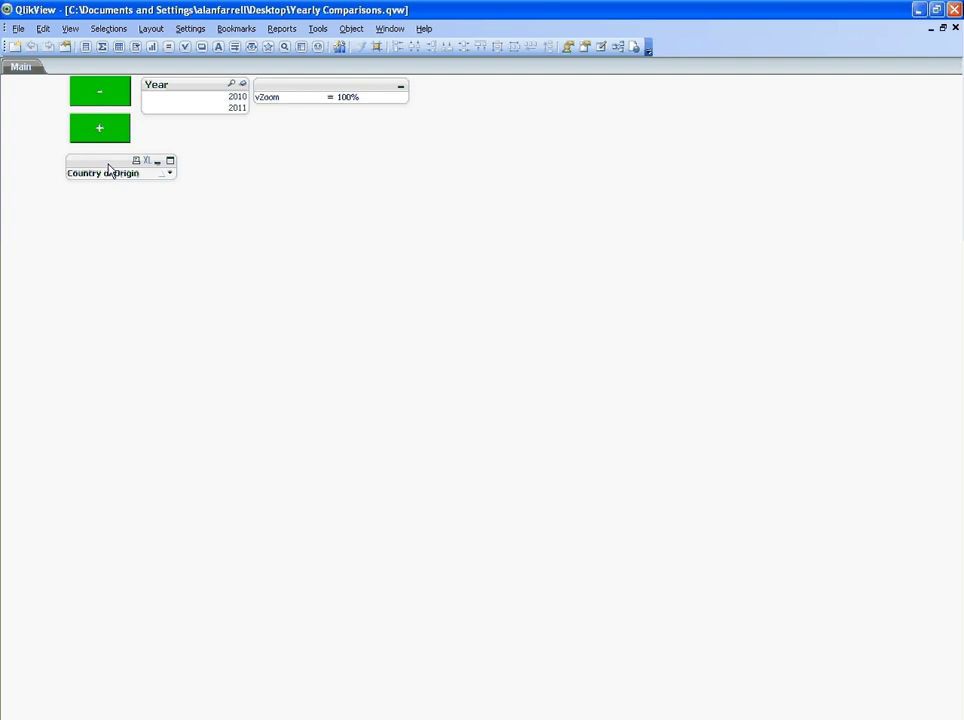
- Raise vZoom from 100% to 160% in six 10% increments
left_click(112, 138)
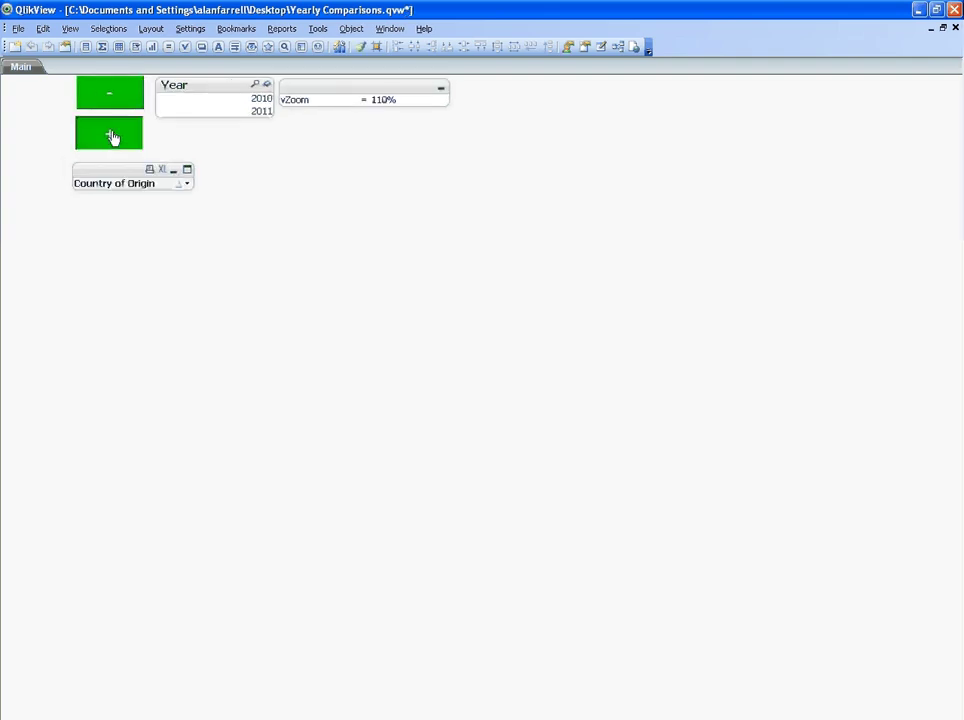
left_click(115, 140)
left_click(116, 143)
left_click(125, 146)
left_click(129, 155)
left_click(129, 157)
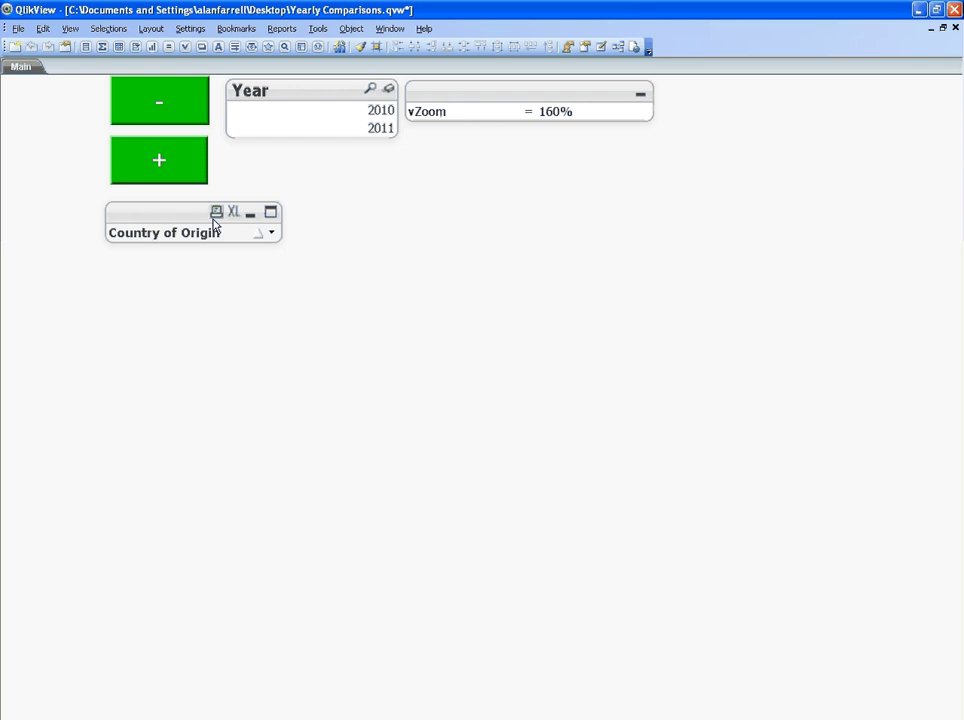
- Open the Country of Origin chart's properties and add a first Sum (Profit) expression
right_click(176, 212)
left_click(195, 220)
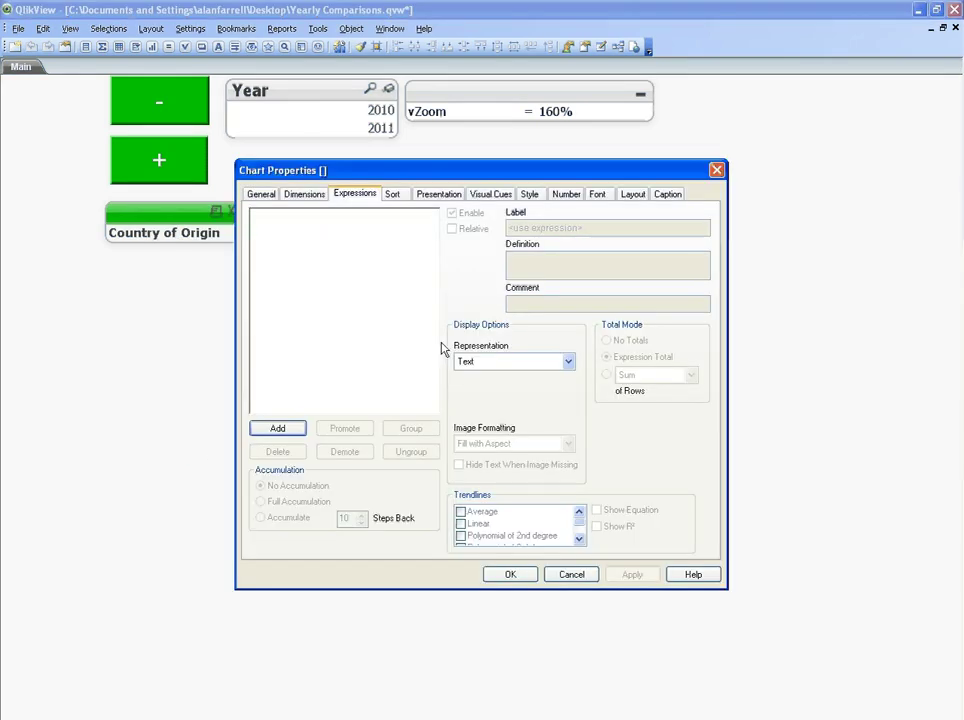
left_click(281, 371)
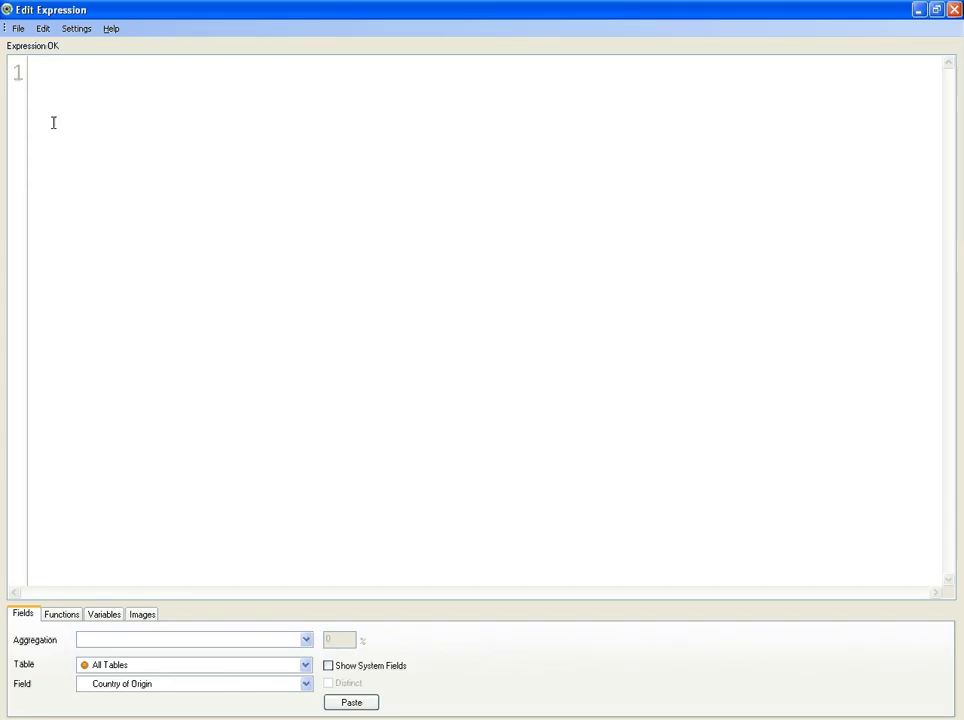
left_click(144, 641)
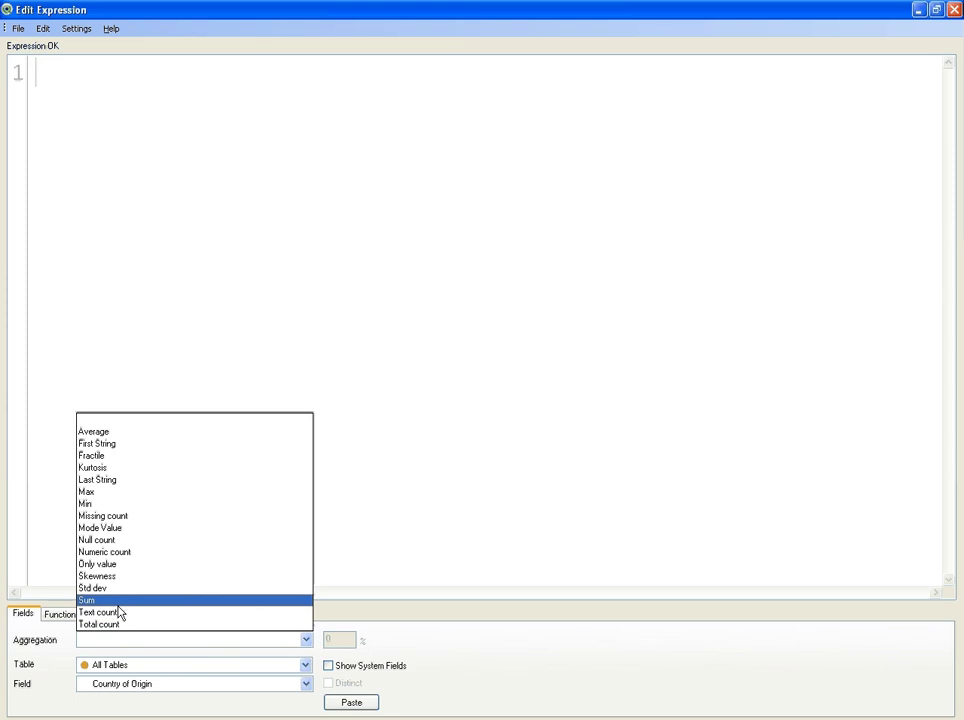
left_click(118, 600)
left_click(130, 684)
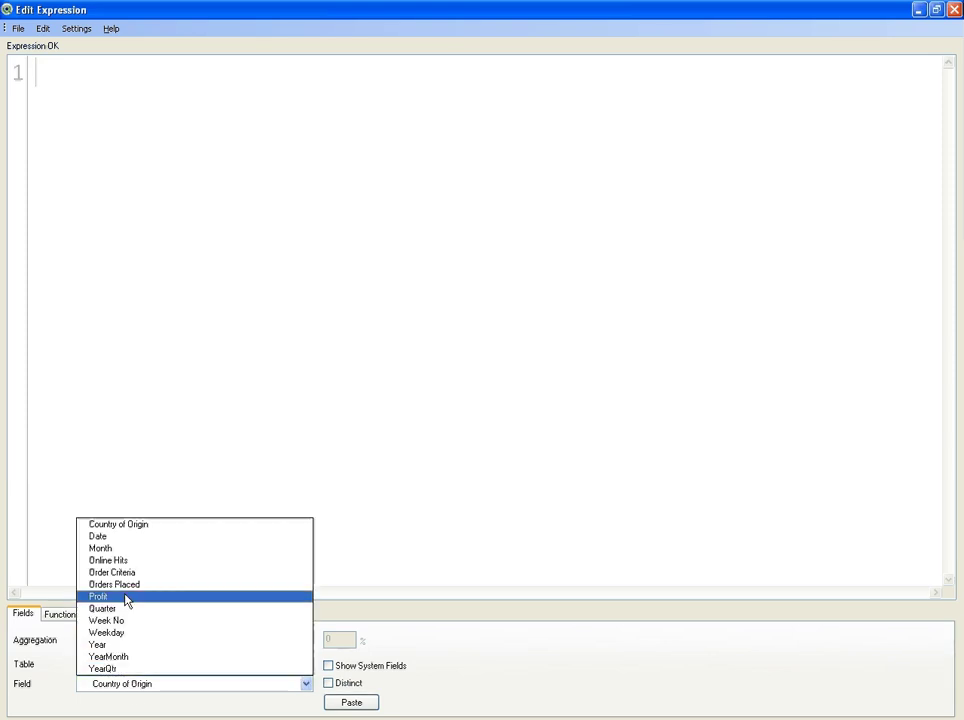
left_click(189, 597)
left_click(350, 703)
key("Return")
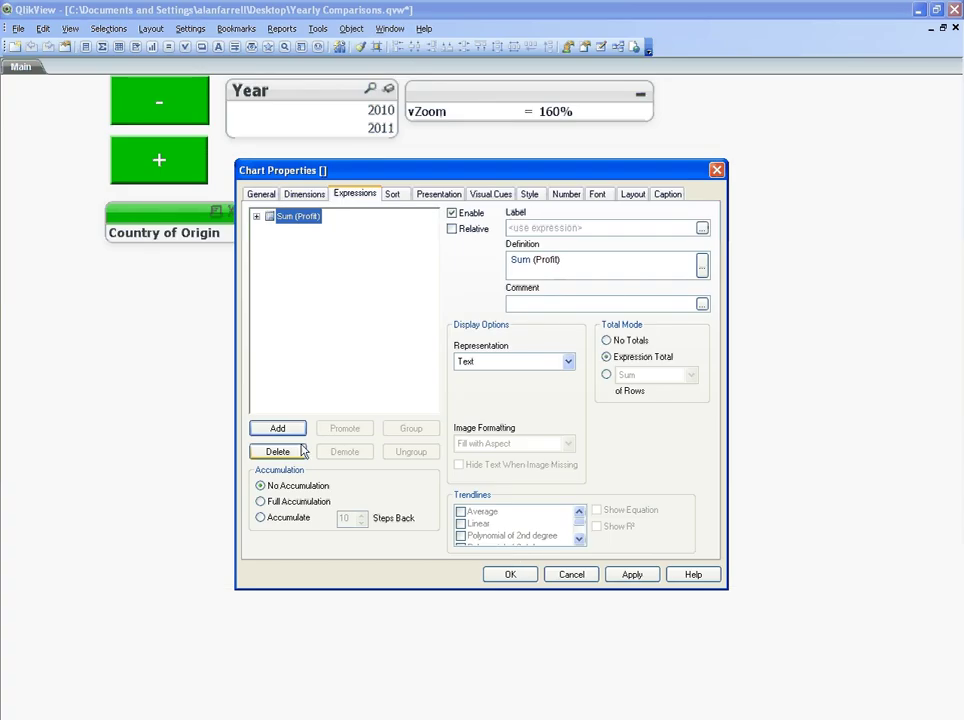
- Add a second Sum (Profit) expression to the chart
left_click(277, 428)
left_click(112, 640)
left_click(108, 604)
left_click(137, 688)
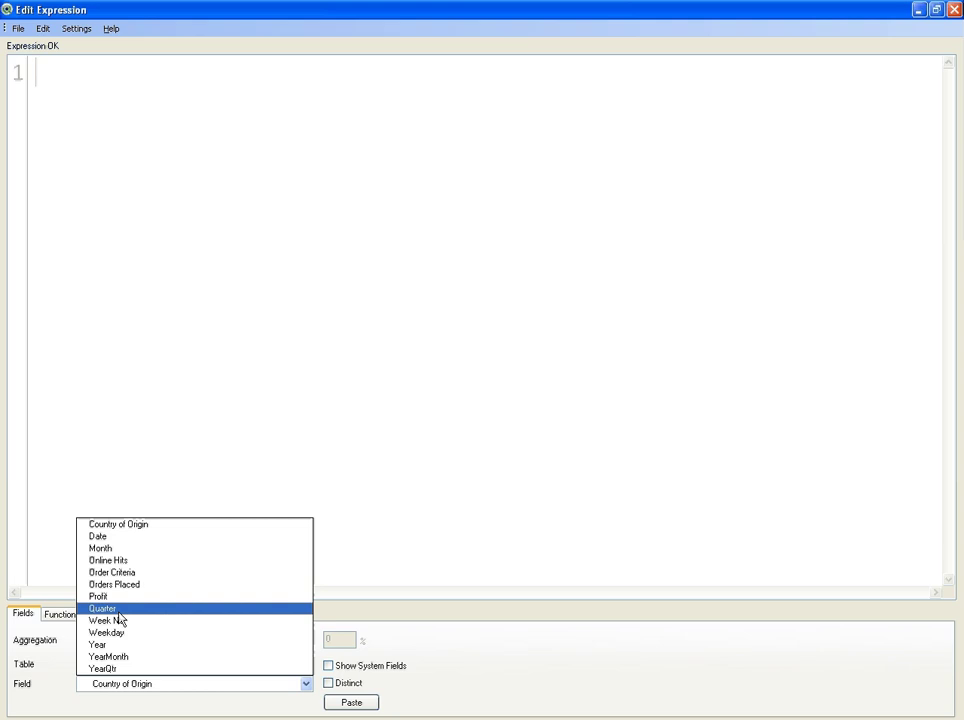
left_click(140, 593)
left_click(352, 703)
left_click(493, 686)
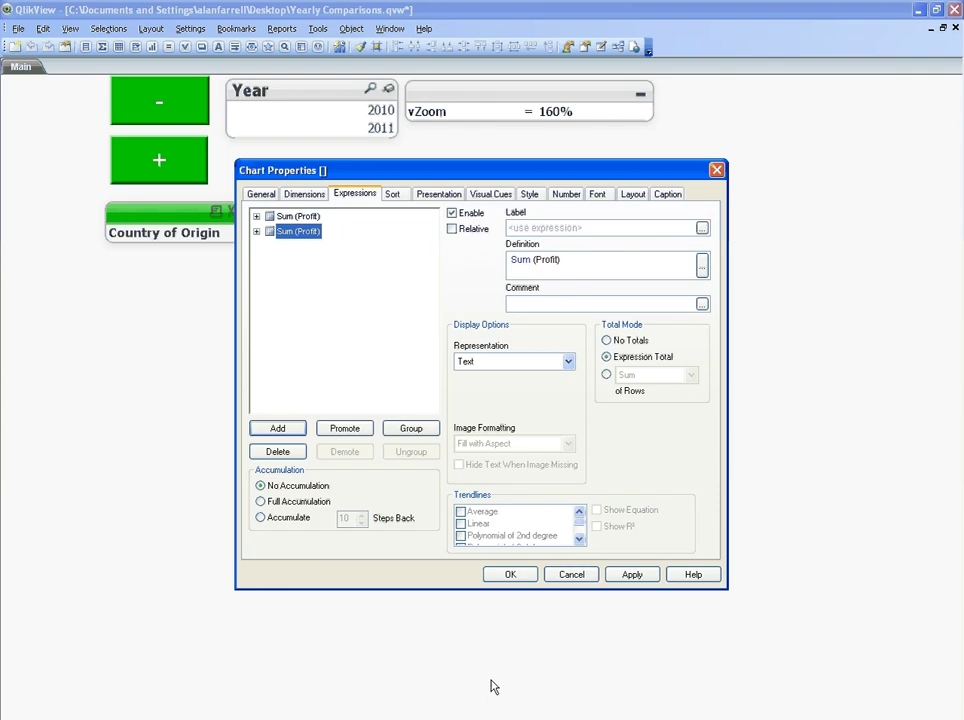
- Add a third Sum (Profit) expression to the chart
left_click(277, 428)
left_click(118, 640)
left_click(116, 601)
left_click(120, 688)
left_click(125, 594)
left_click(351, 703)
left_click(625, 680)
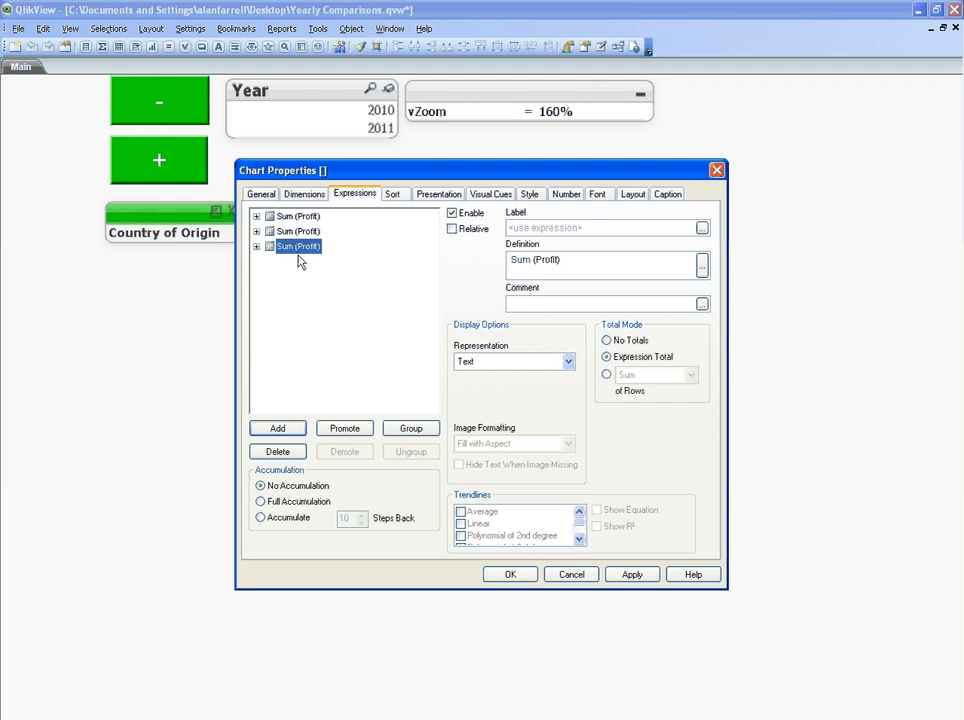
- Give the first Sum (Profit) expression the label =Only(Year)
left_click(298, 216)
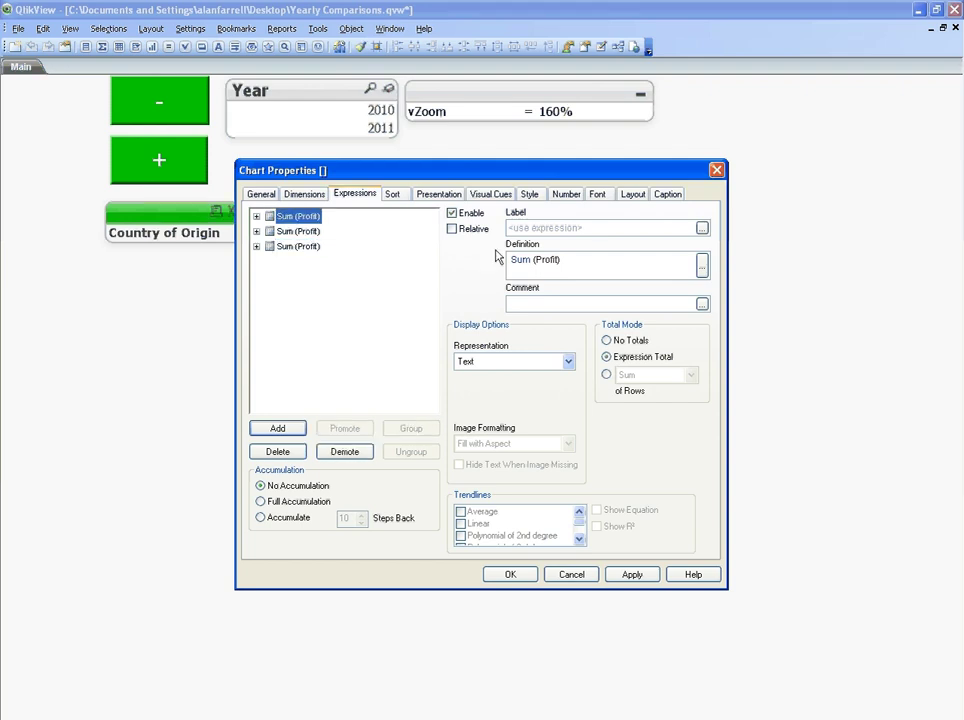
left_click(580, 228)
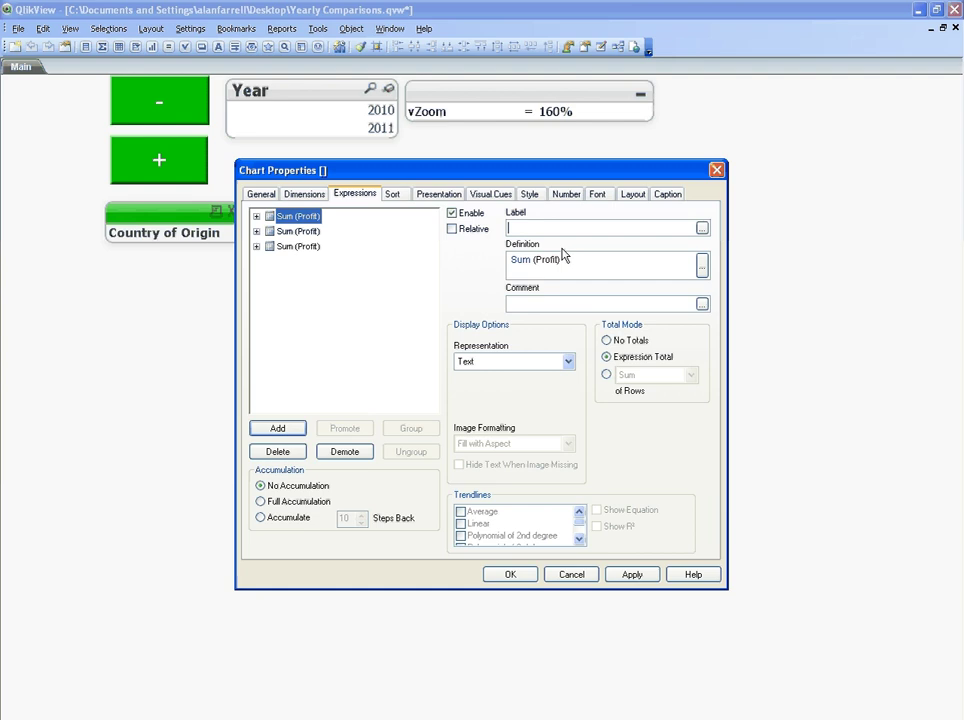
type("=")
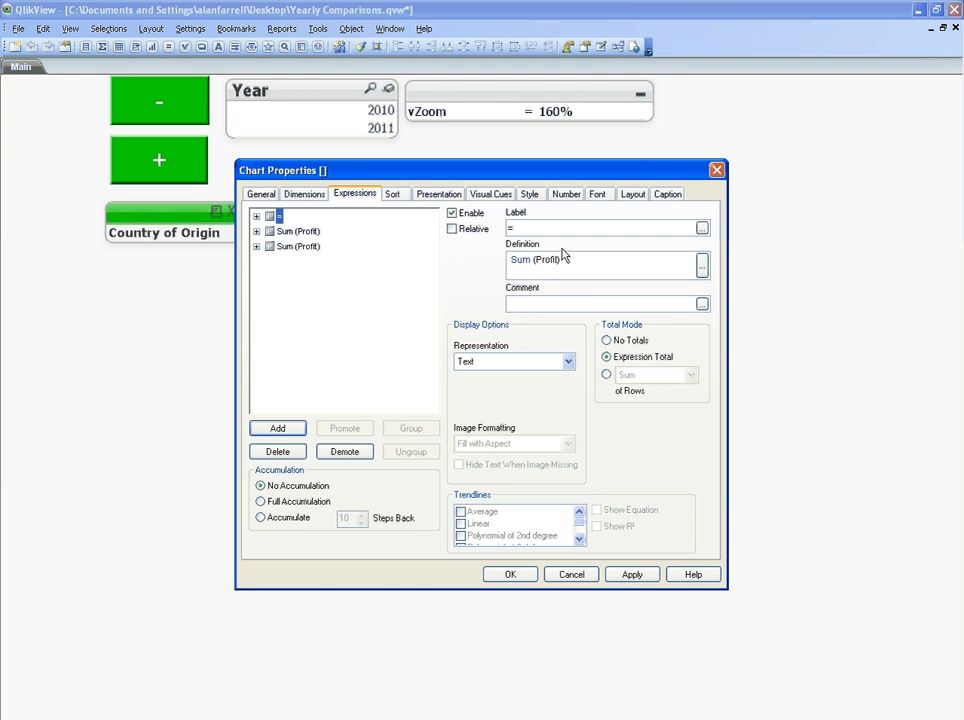
type("Only(")
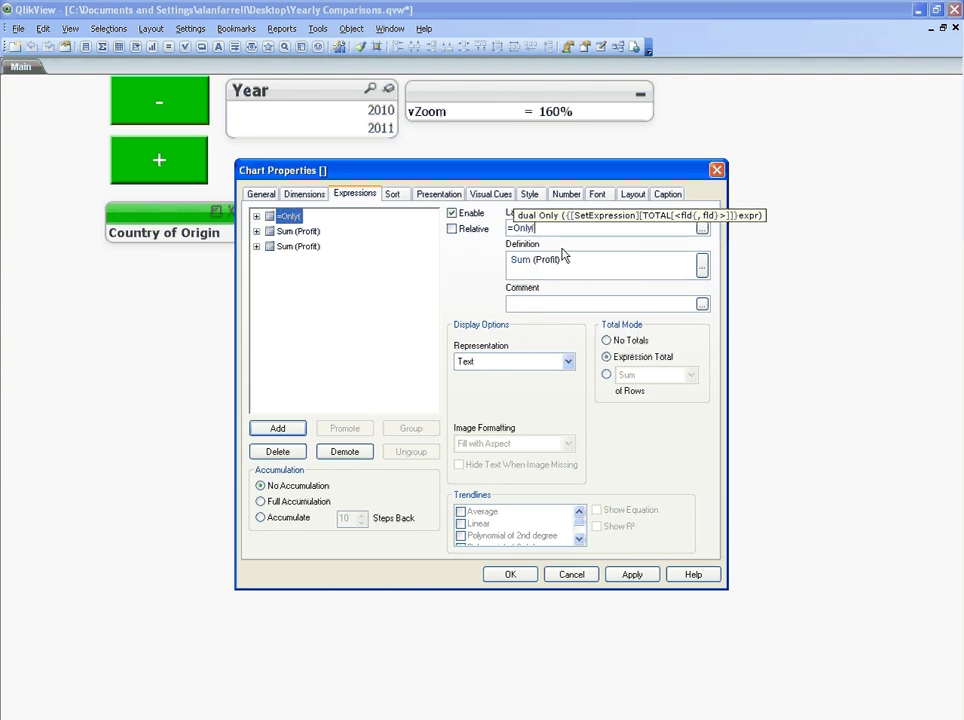
type("Year")
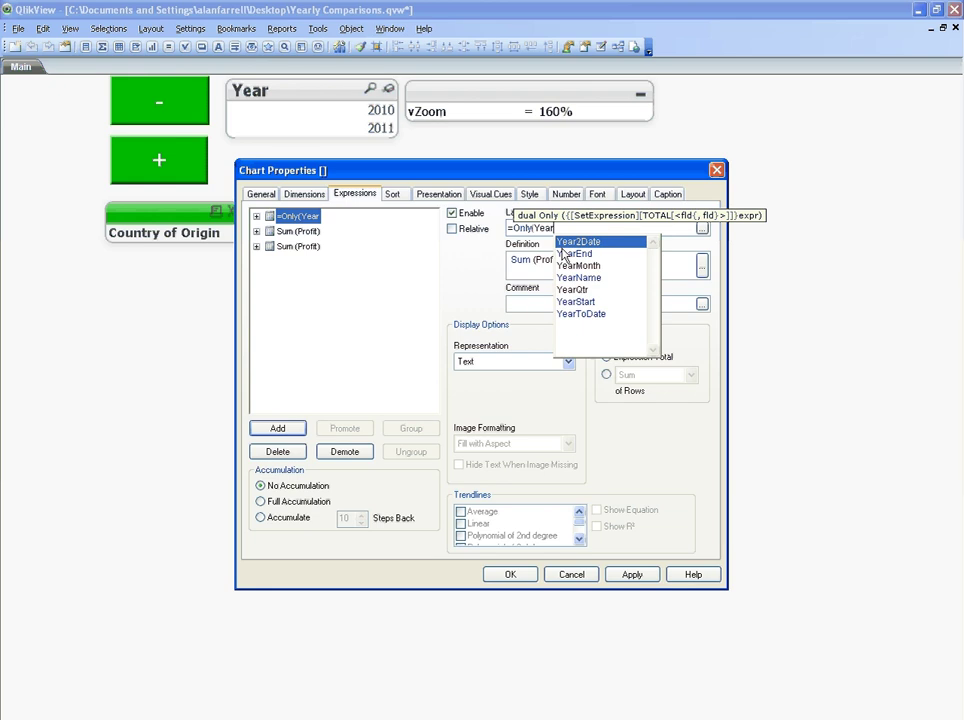
type(")")
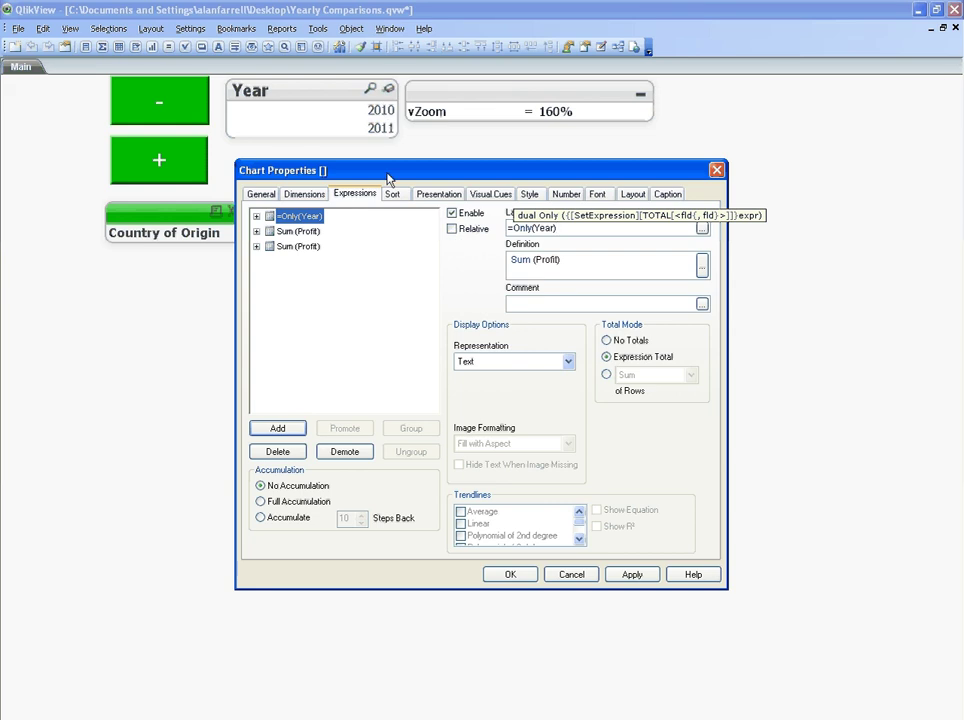
left_click_drag(388, 177, 523, 172)
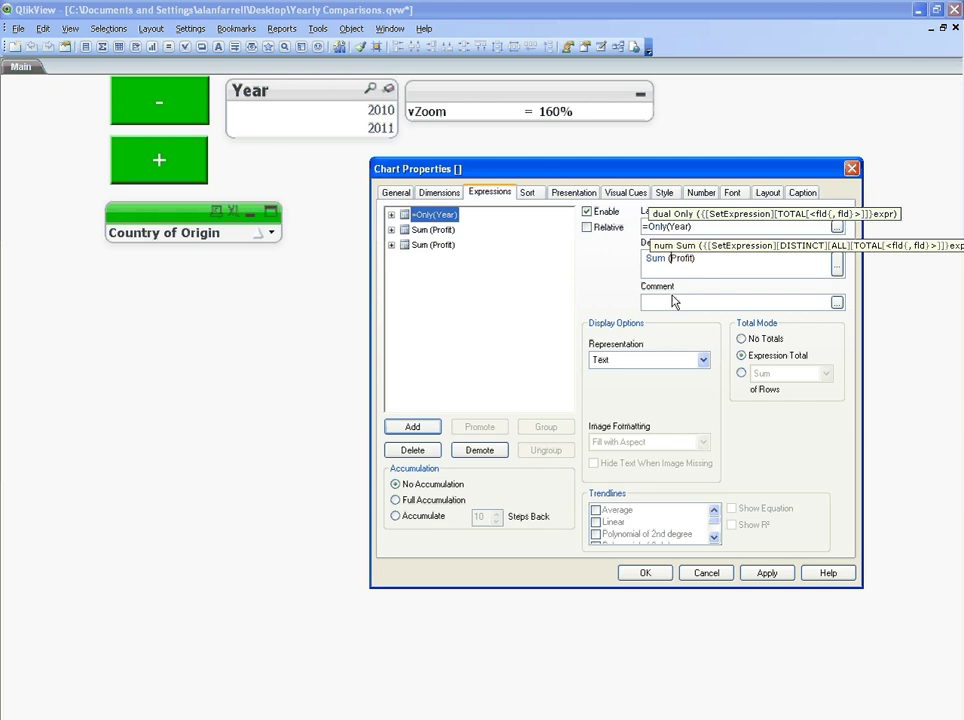
- Define the first expression as Sum ({$<Year={$(=Only(Year))}>}Profit) in the expression editor
left_click(837, 264)
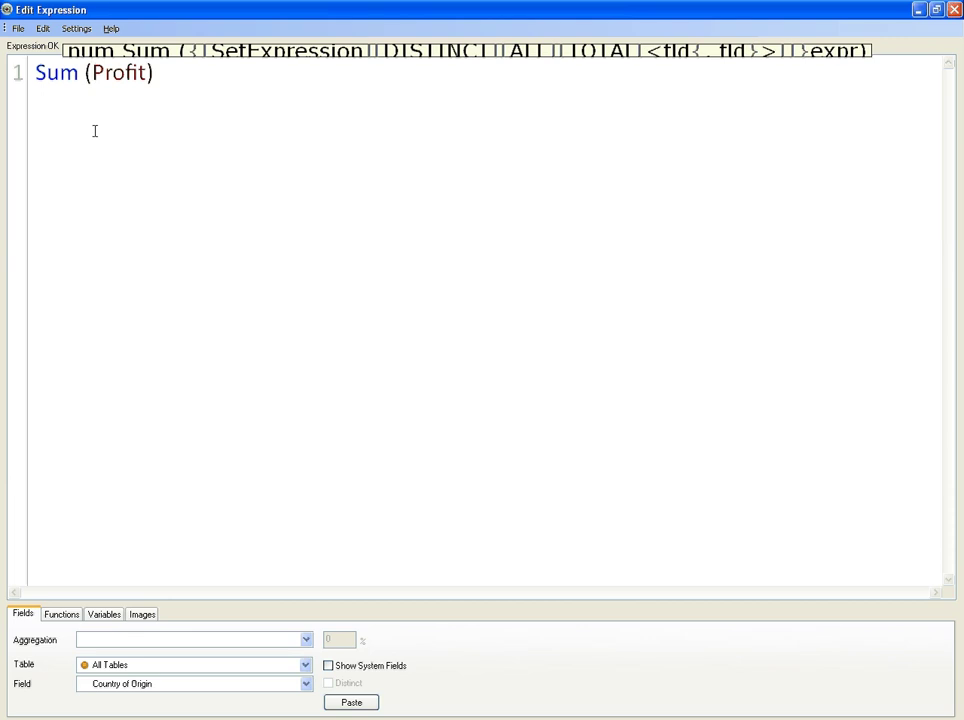
type("{}")
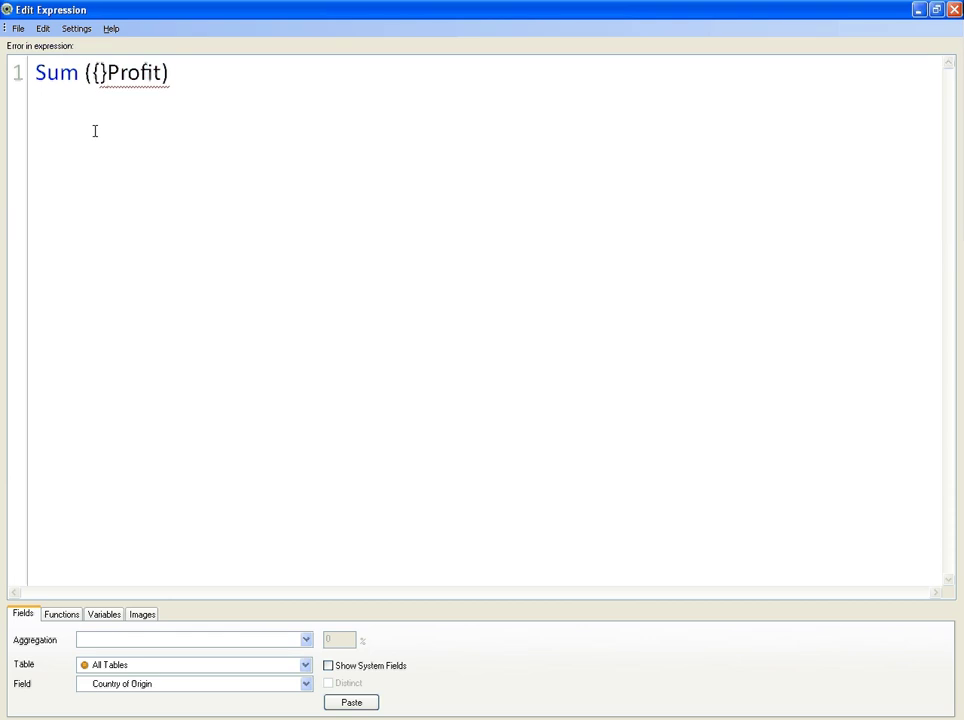
key("Left")
type("<>")
key("Left")
key("Left")
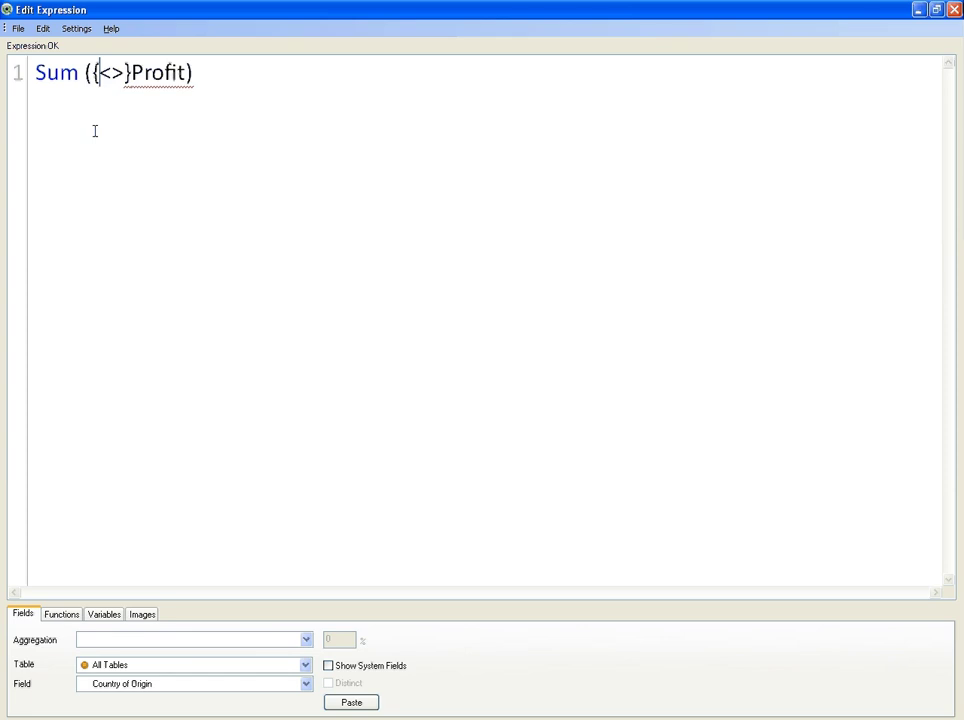
type("$")
key("Escape")
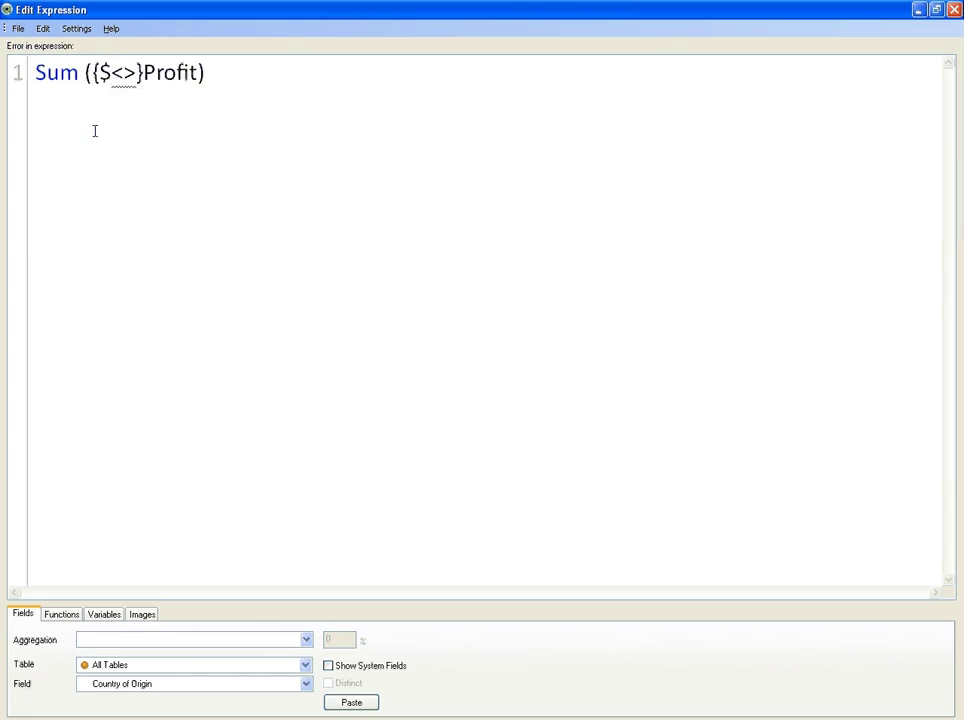
type("Year=")
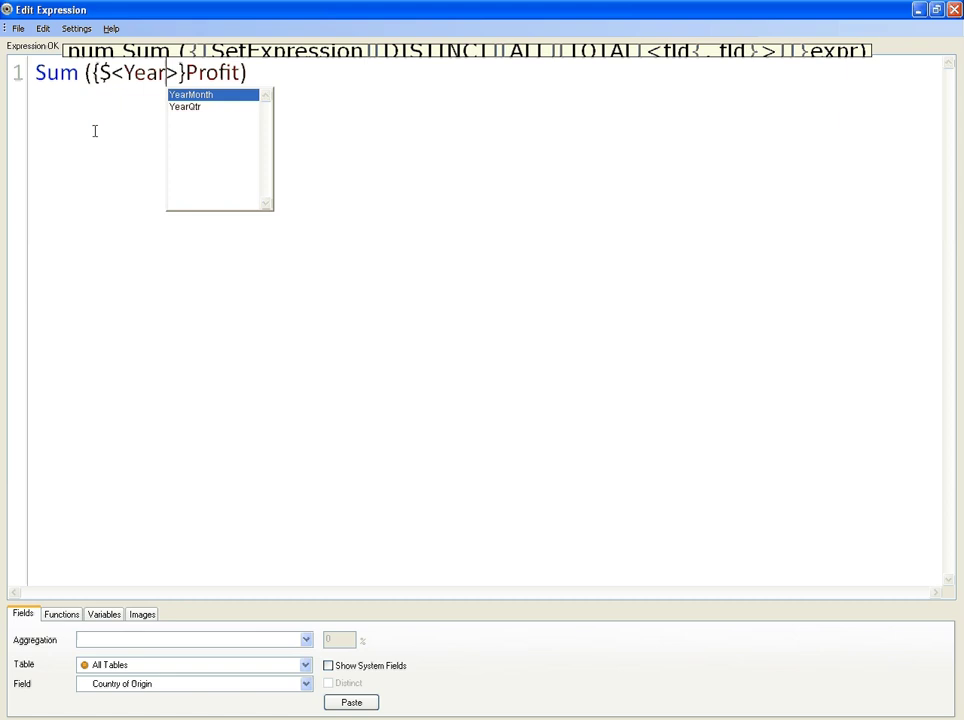
type("{}")
key("Escape")
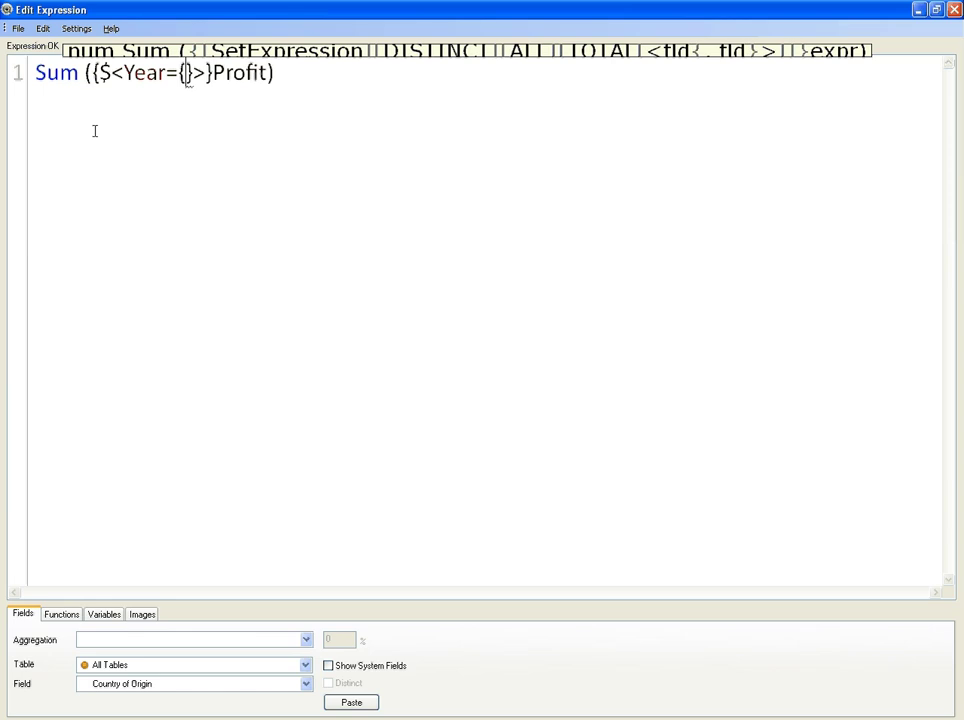
type("$(")
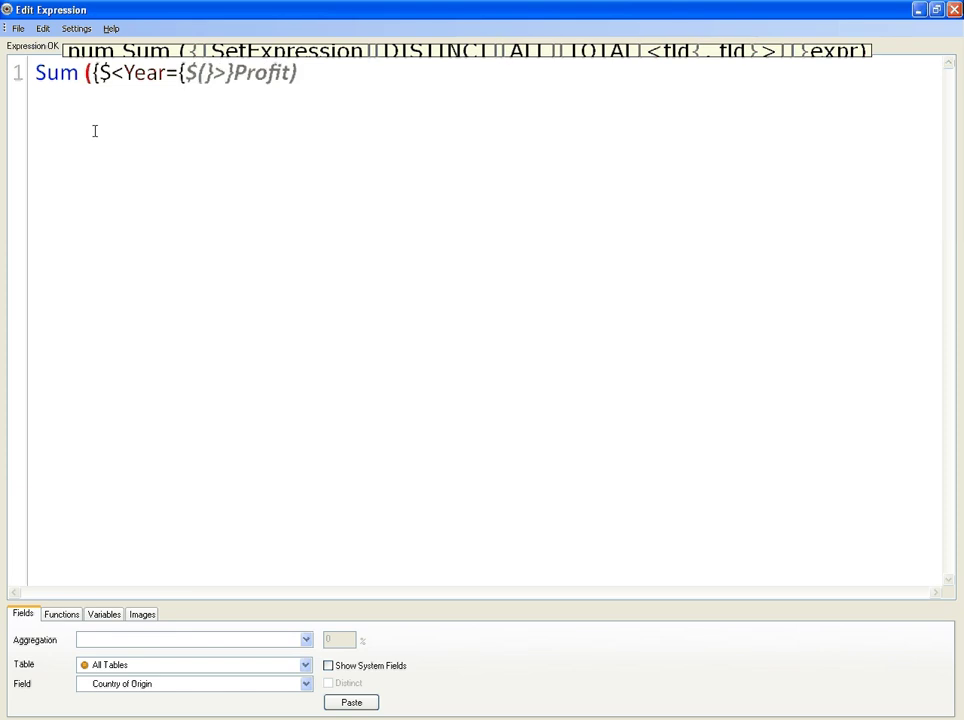
type(")")
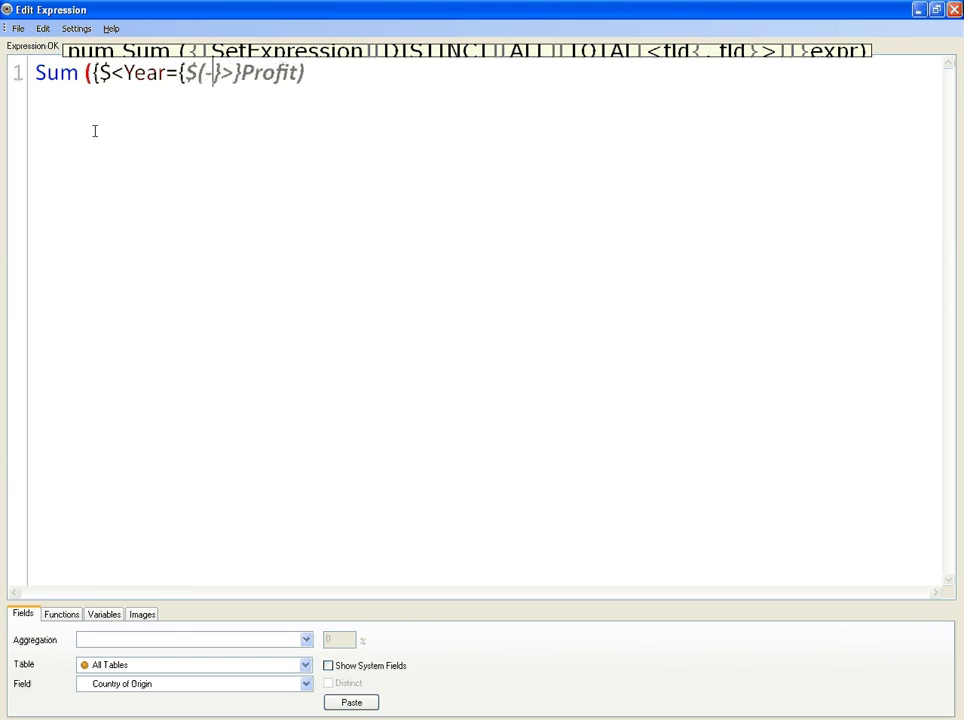
type("=")
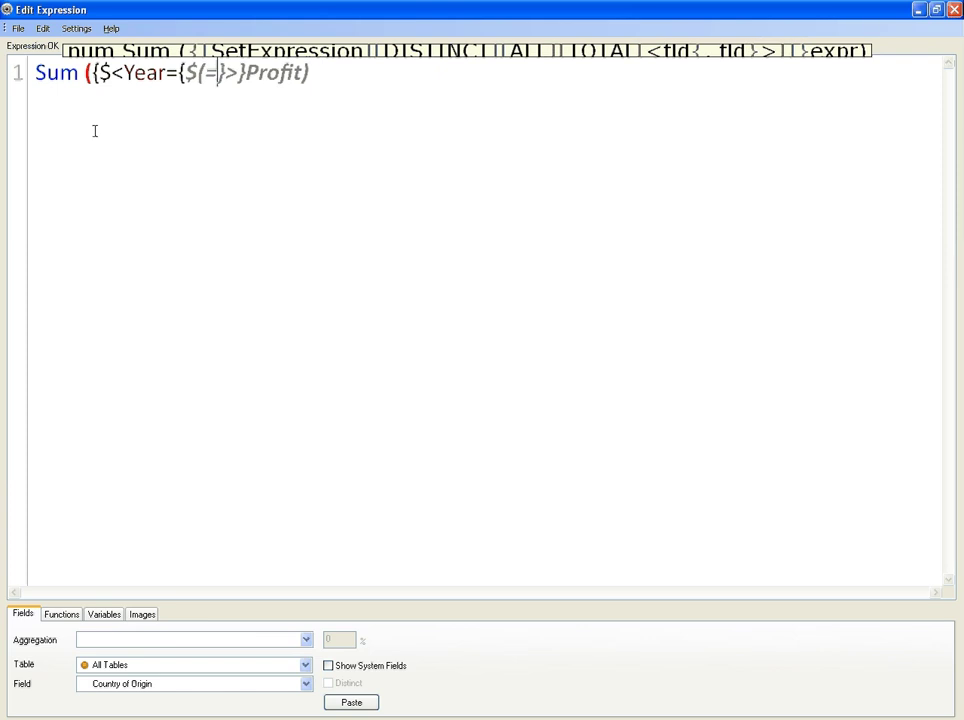
type("Only")
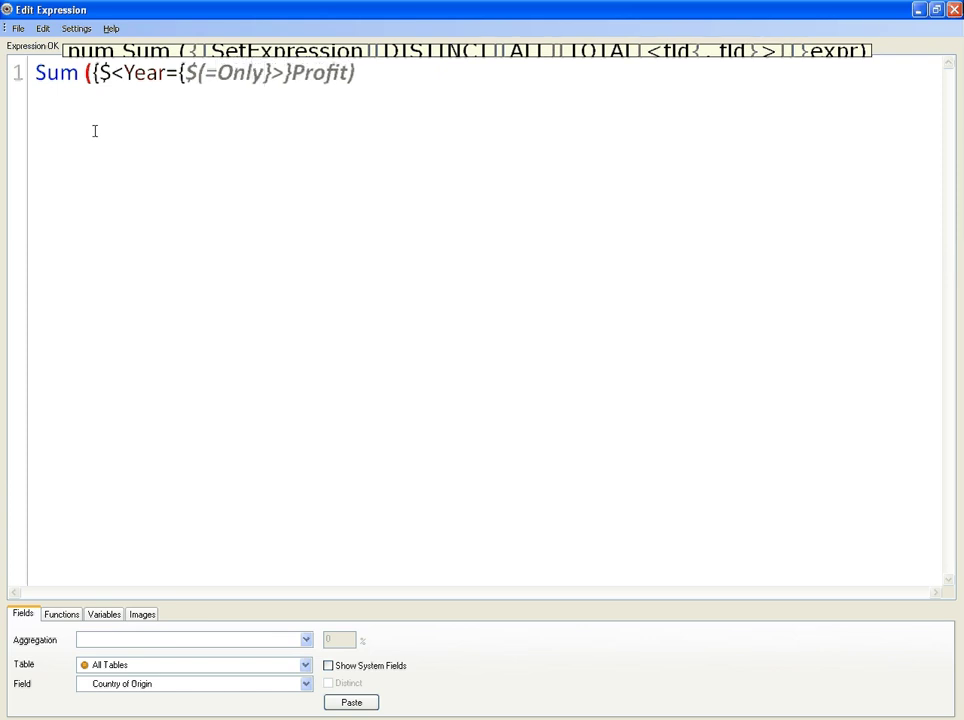
type("(Year")
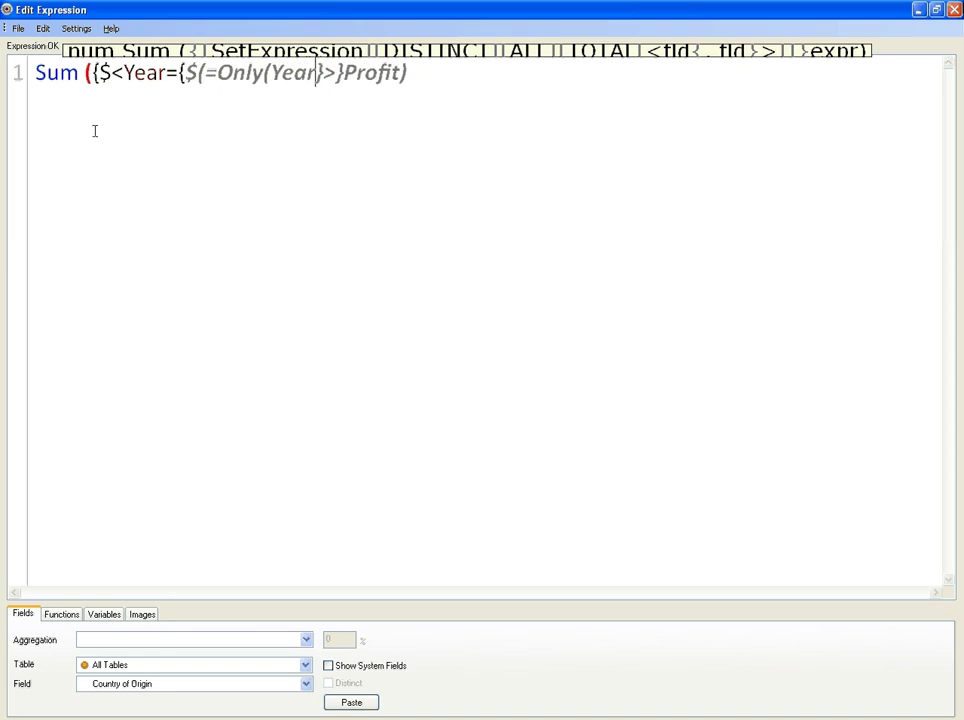
type("))")
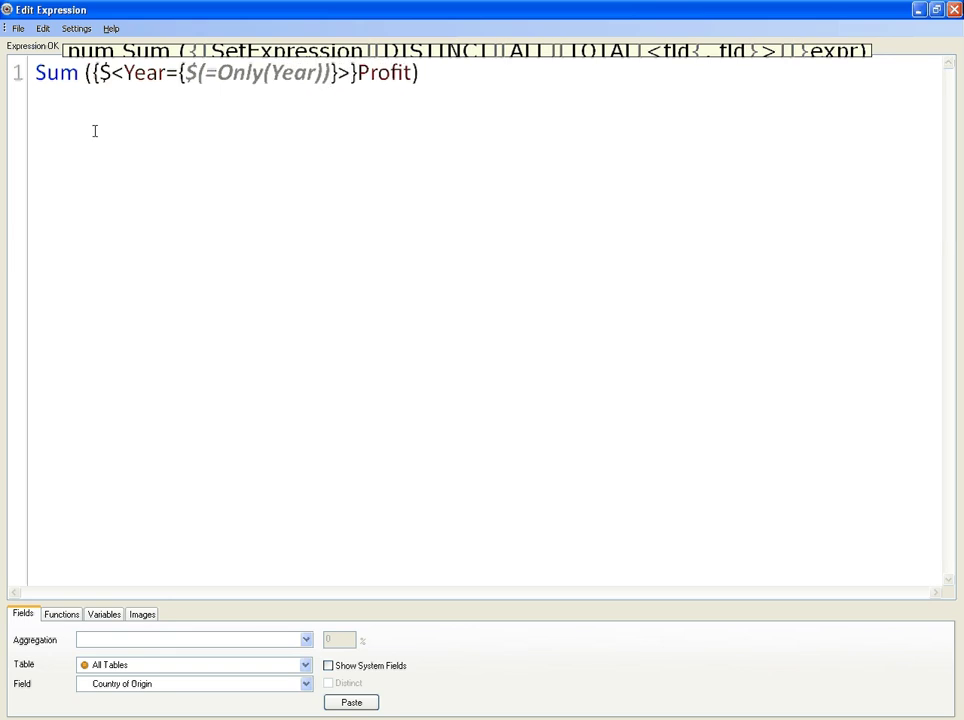
left_click(454, 73)
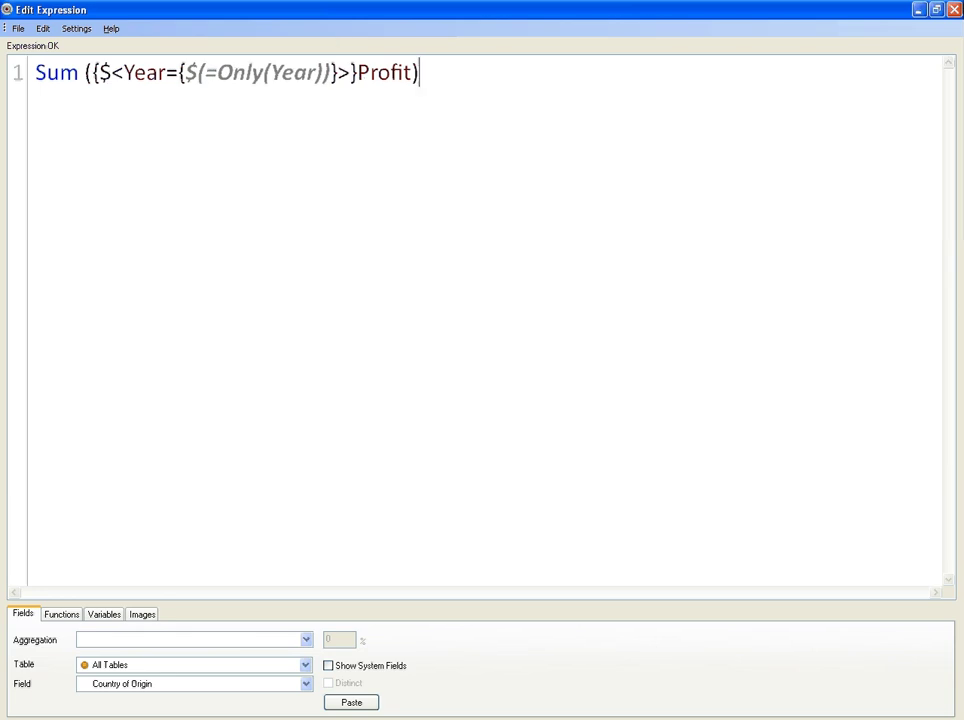
key("Return")
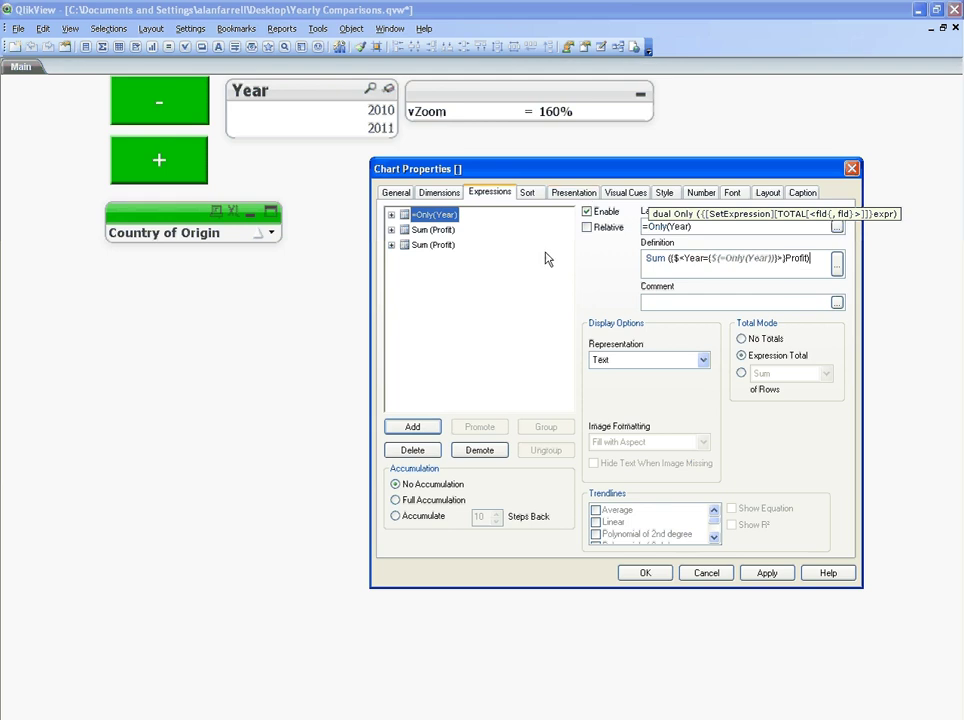
- Label the second Sum (Profit) expression =Only(Year)-1
left_click(415, 230)
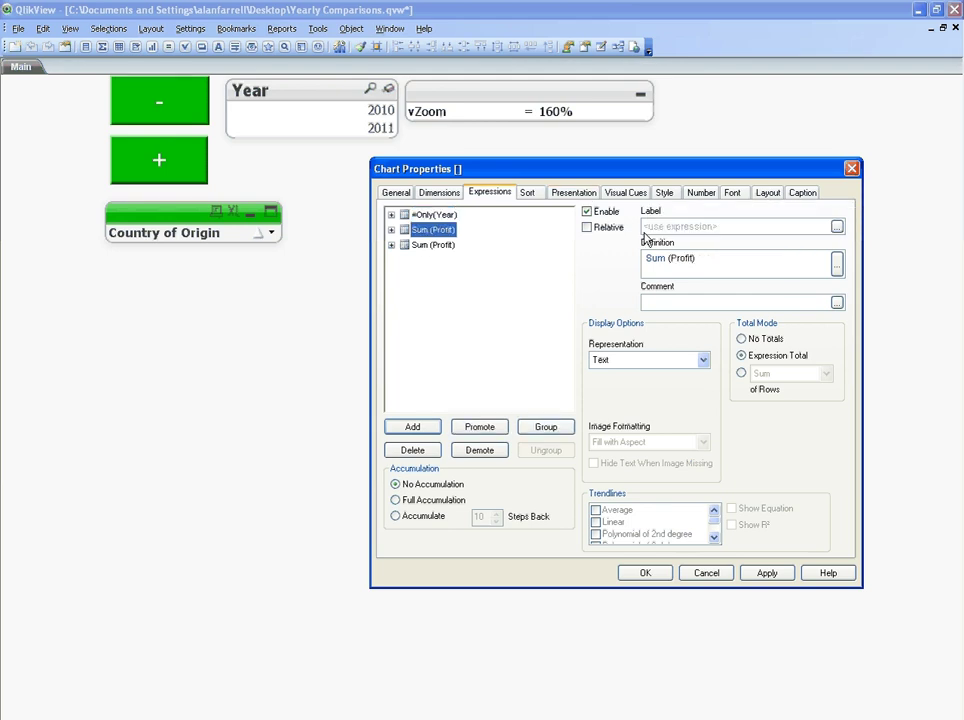
left_click(723, 226)
type("=")
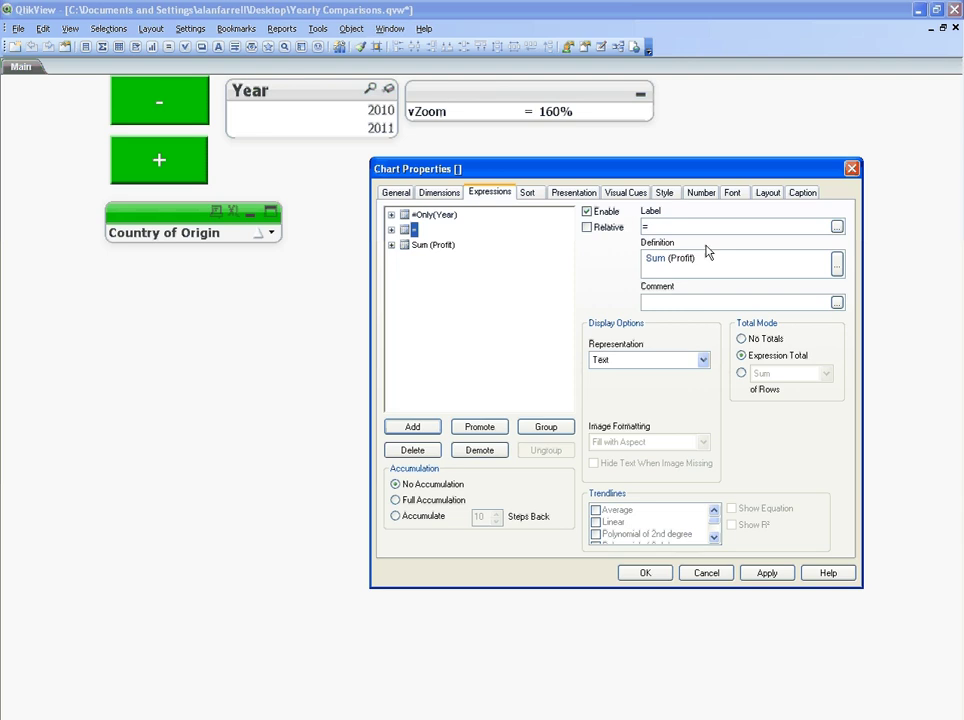
type("Onl")
key("BackSpace")
type("l")
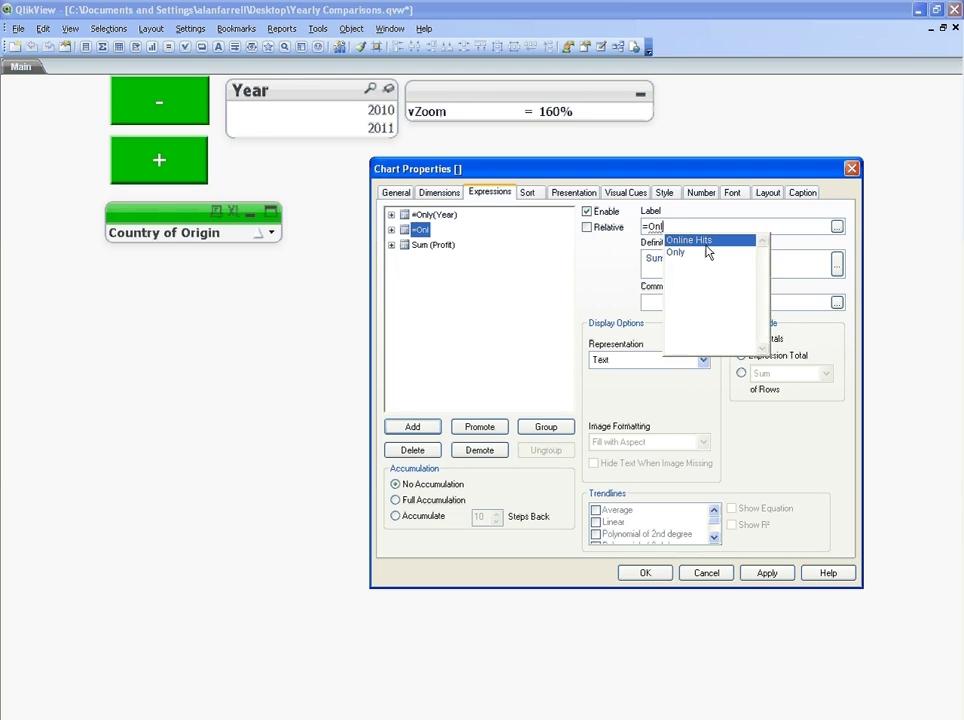
left_click(707, 252)
type("(")
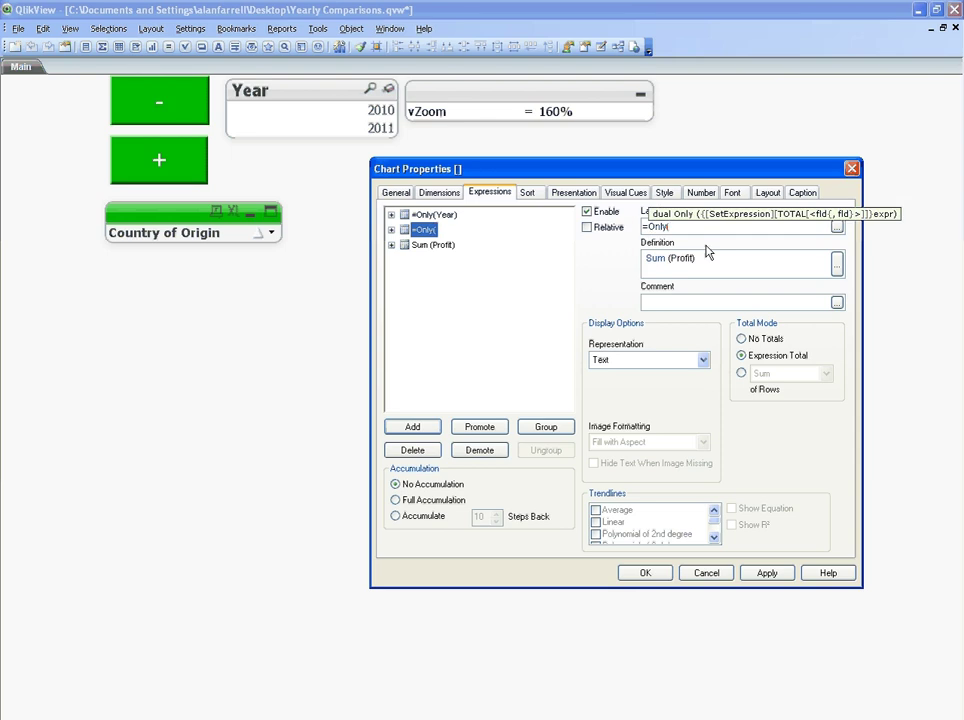
type("Year)--")
key("BackSpace")
type("1")
- Copy the set-analysis definition into the second expression, changing it to Only(Year)-1
left_click(425, 215)
left_click_drag(815, 251, 624, 258)
key("ctrl+c")
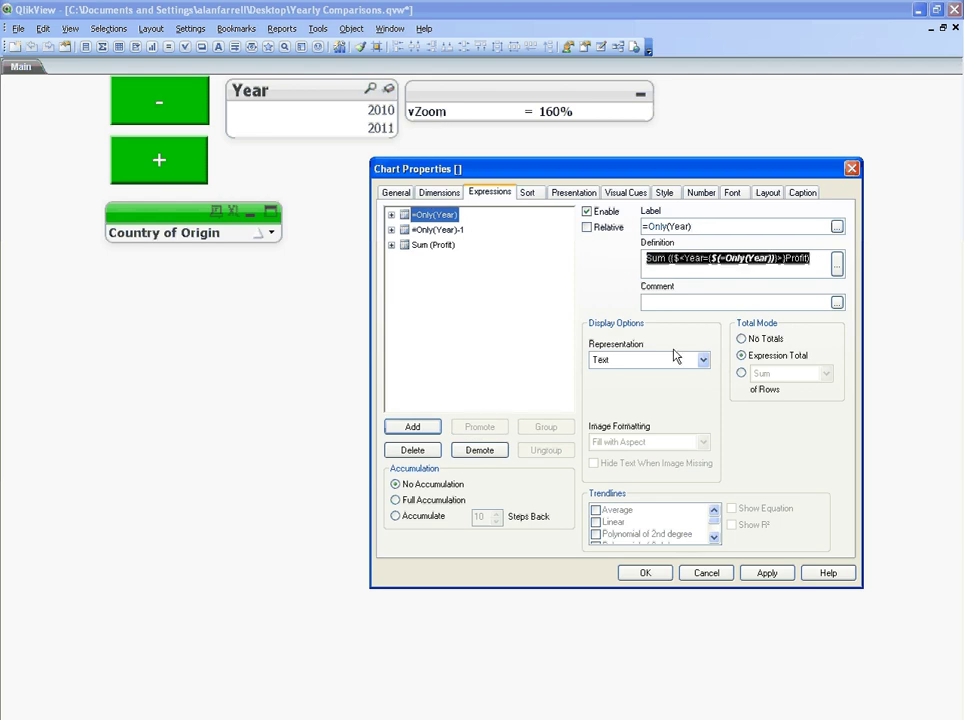
left_click(437, 230)
left_click_drag(714, 259, 573, 254)
key("ctrl+v")
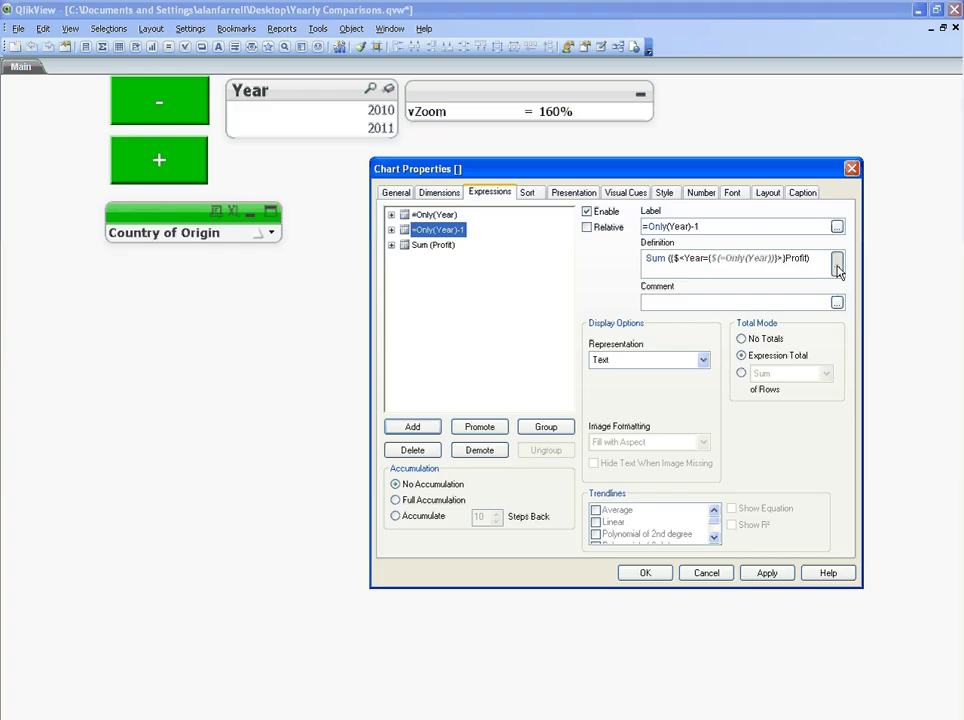
left_click(837, 263)
left_click(323, 79)
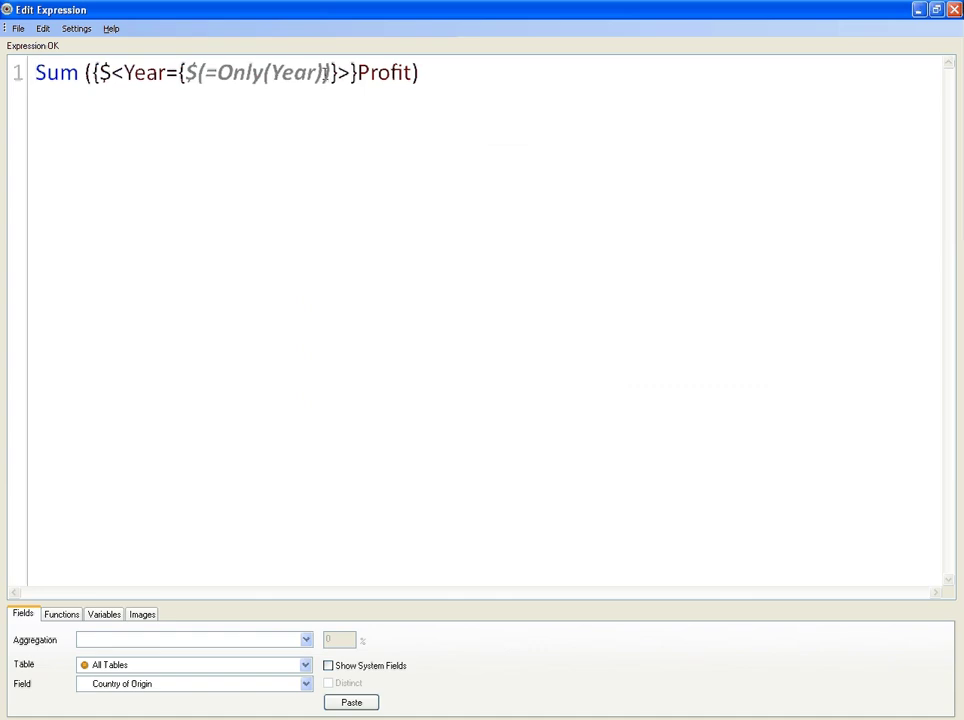
type("-1")
left_click(483, 73)
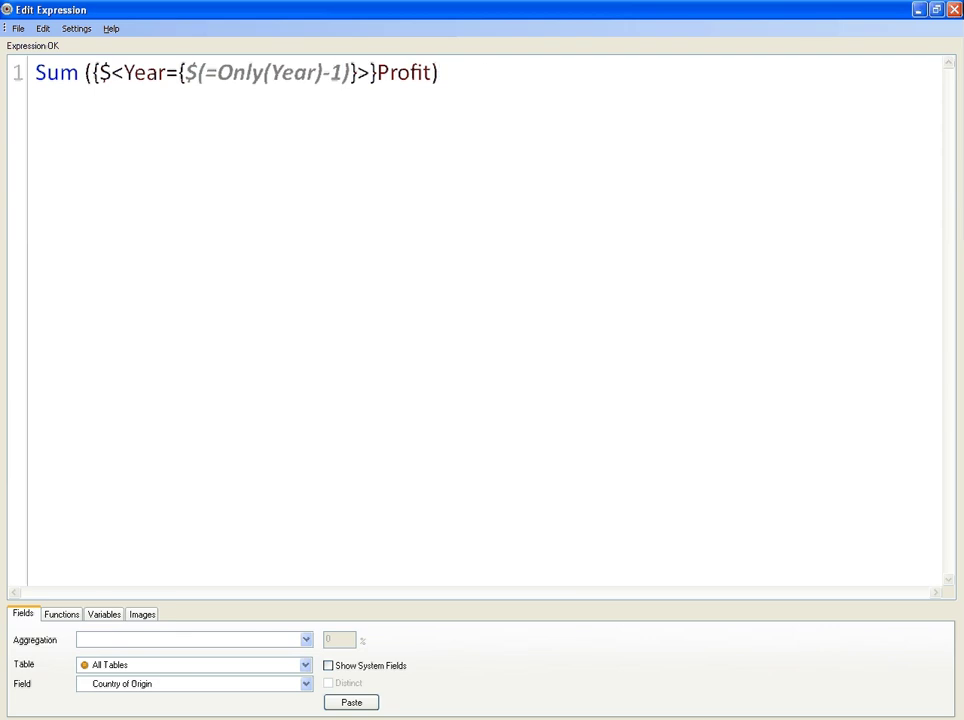
left_click(757, 710)
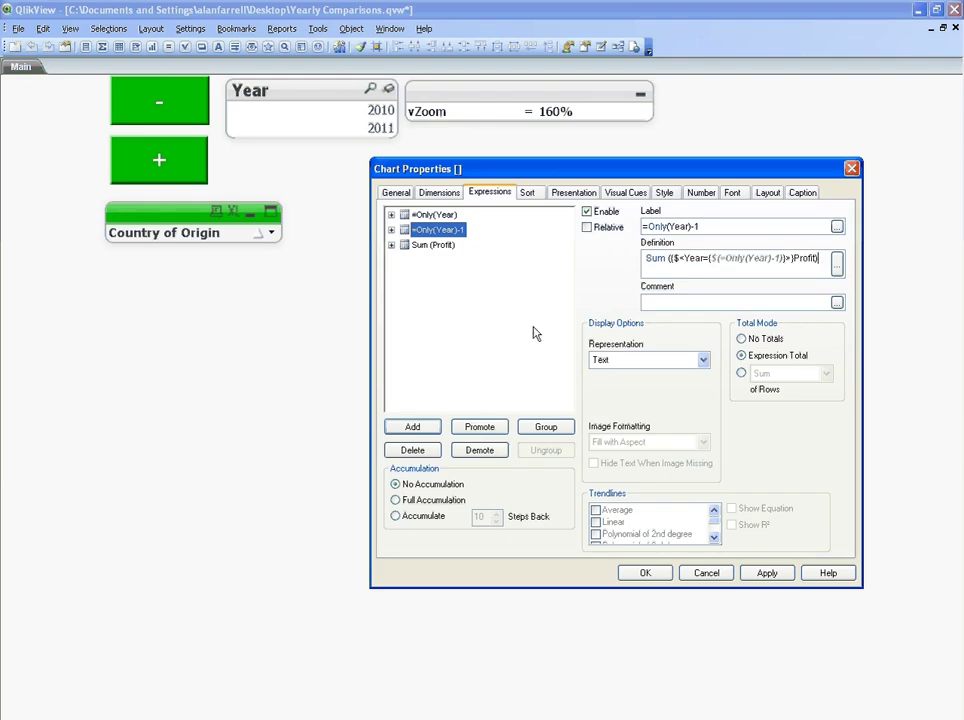
left_click(441, 247)
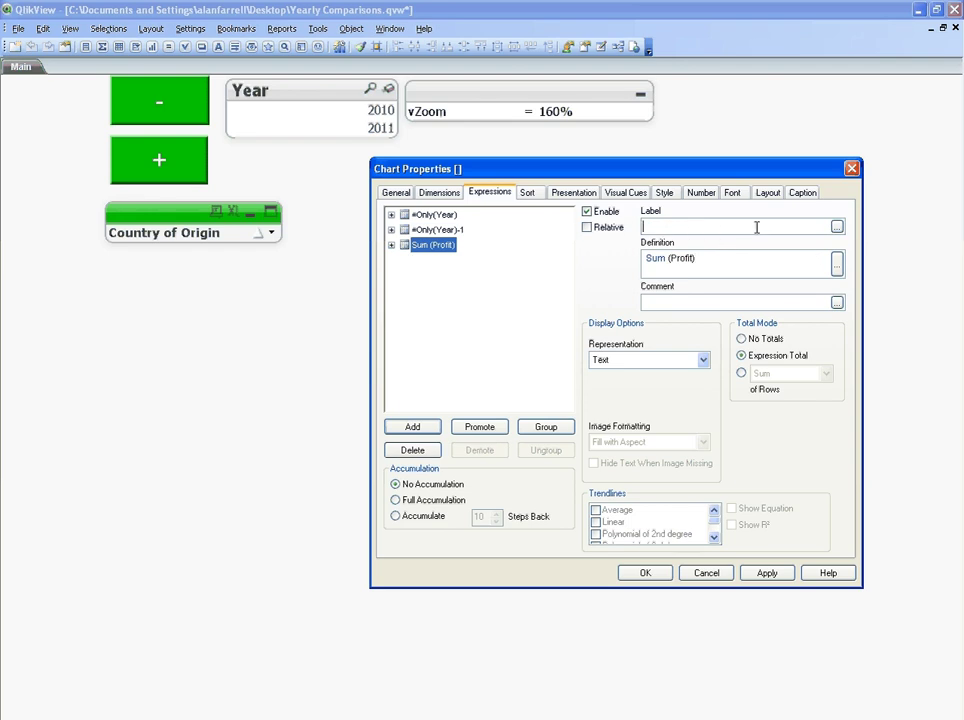
- Label the third expression =Only(Year) & 'v' & (Only(Year)-1)
left_click(660, 226)
type("=Onl")
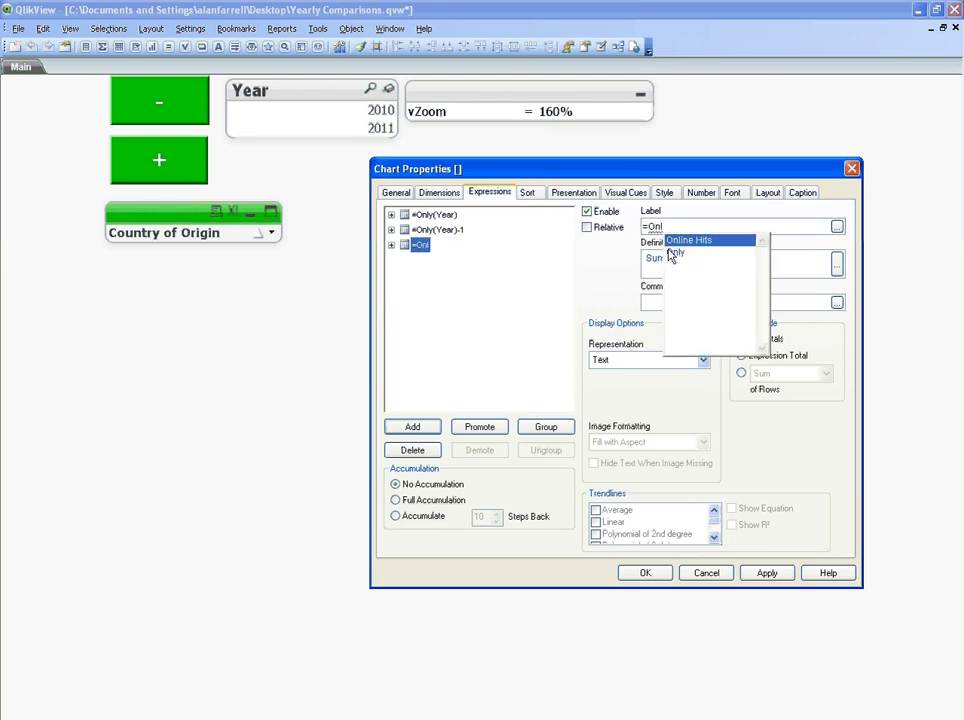
left_click(672, 253)
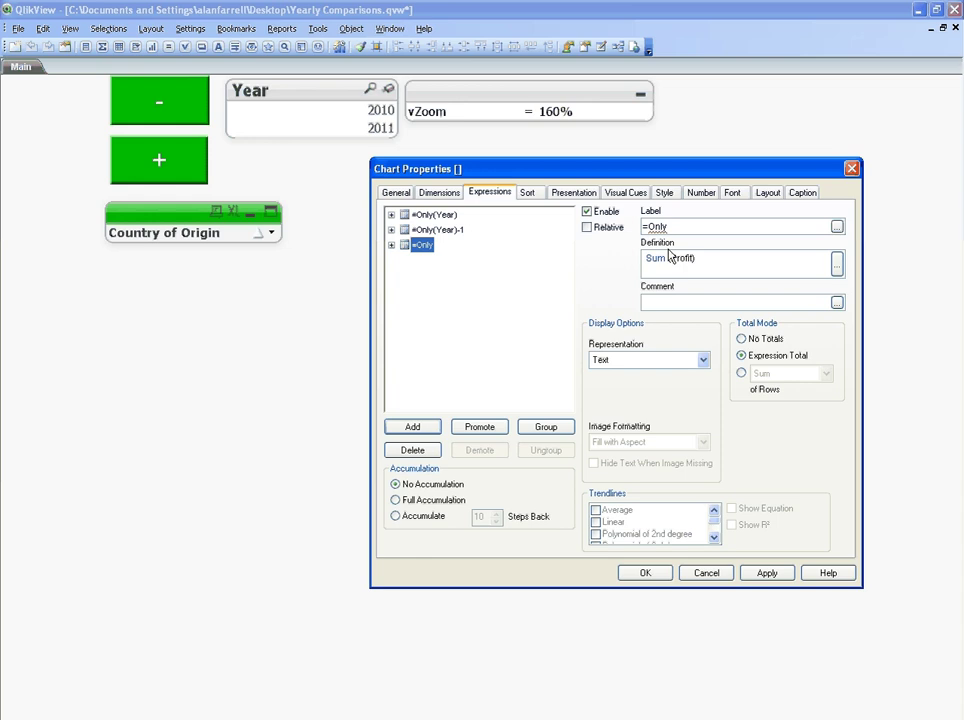
type("(Year)")
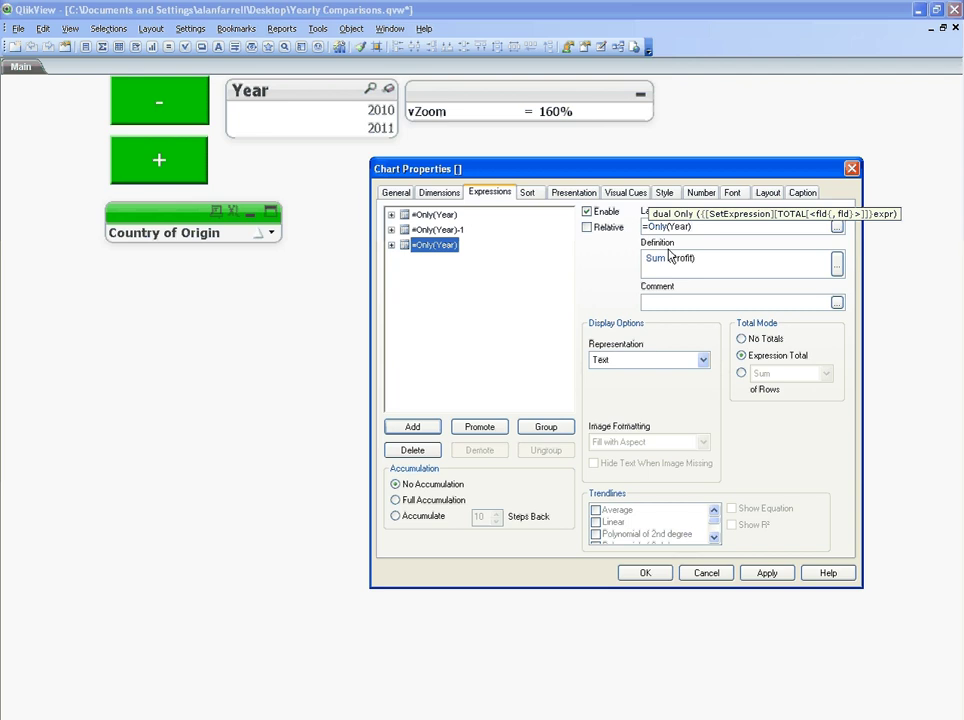
type(" &")
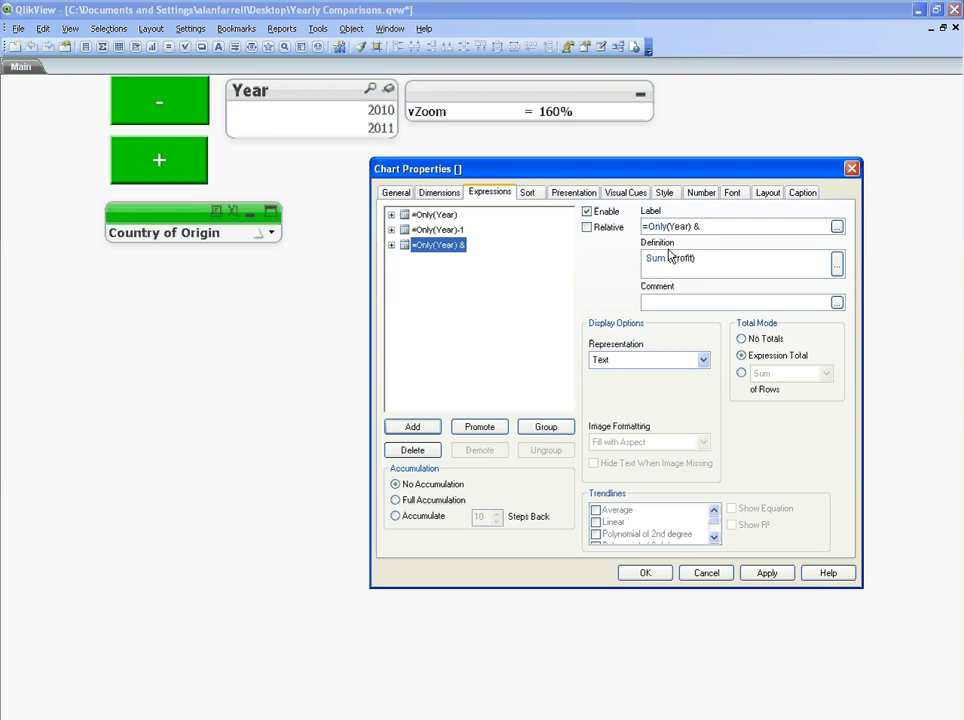
type(" 'V")
left_click(837, 227)
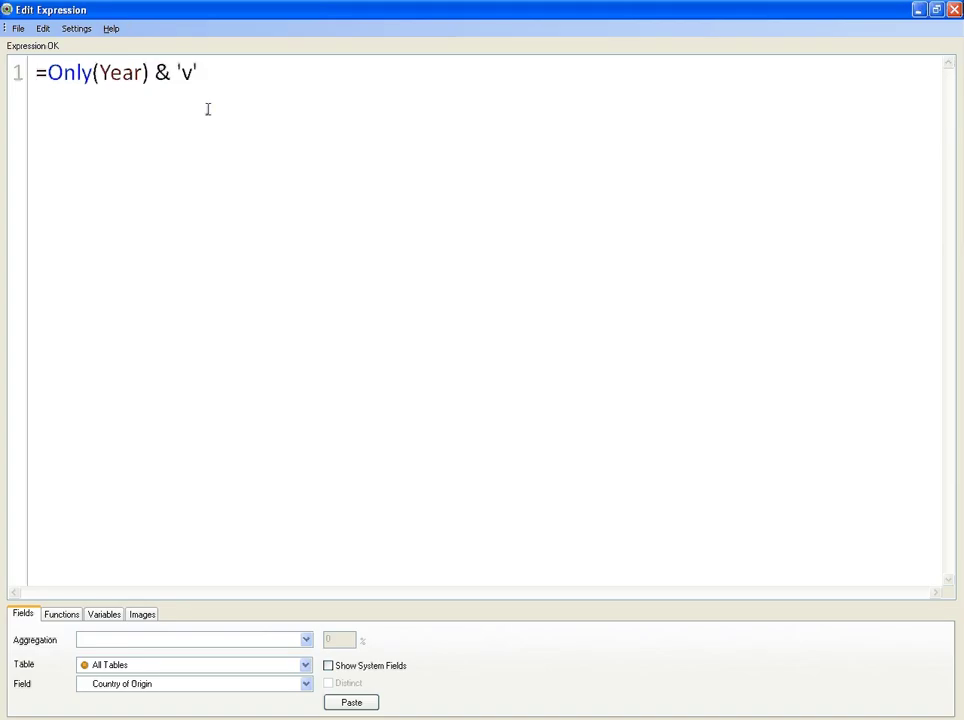
left_click(224, 70)
type("& ")
type("(")
type("Only")
type("(Y")
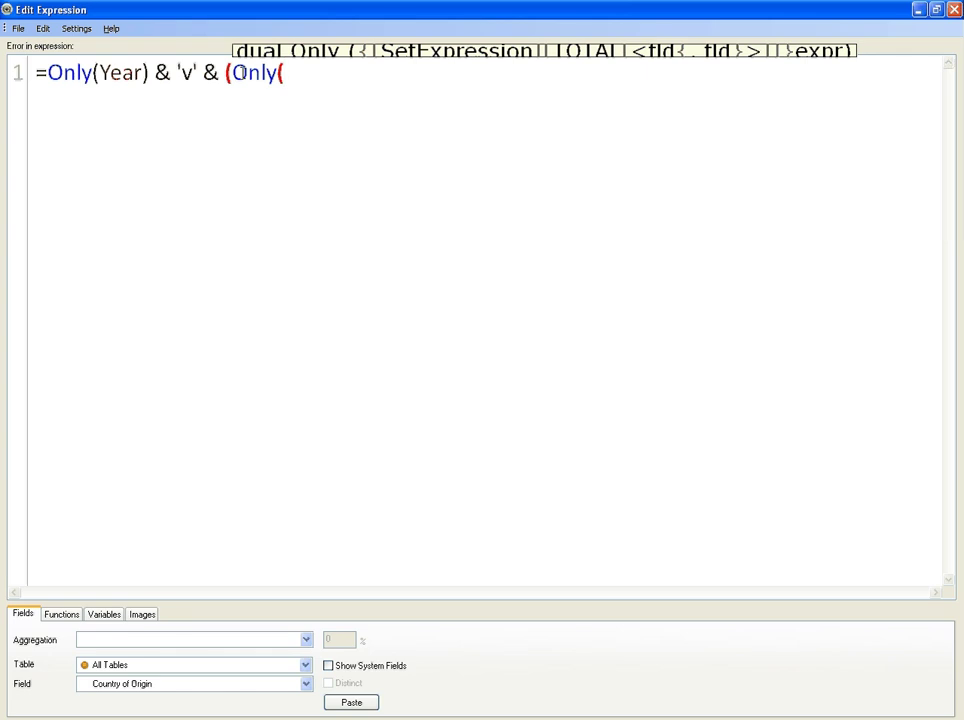
type("ea")
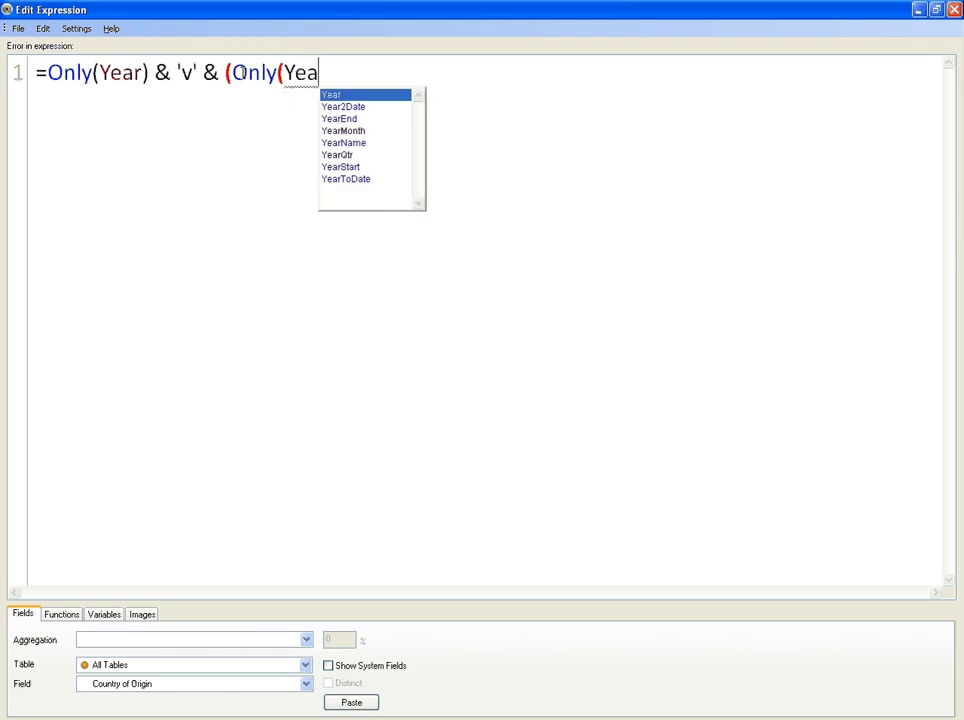
type("r)")
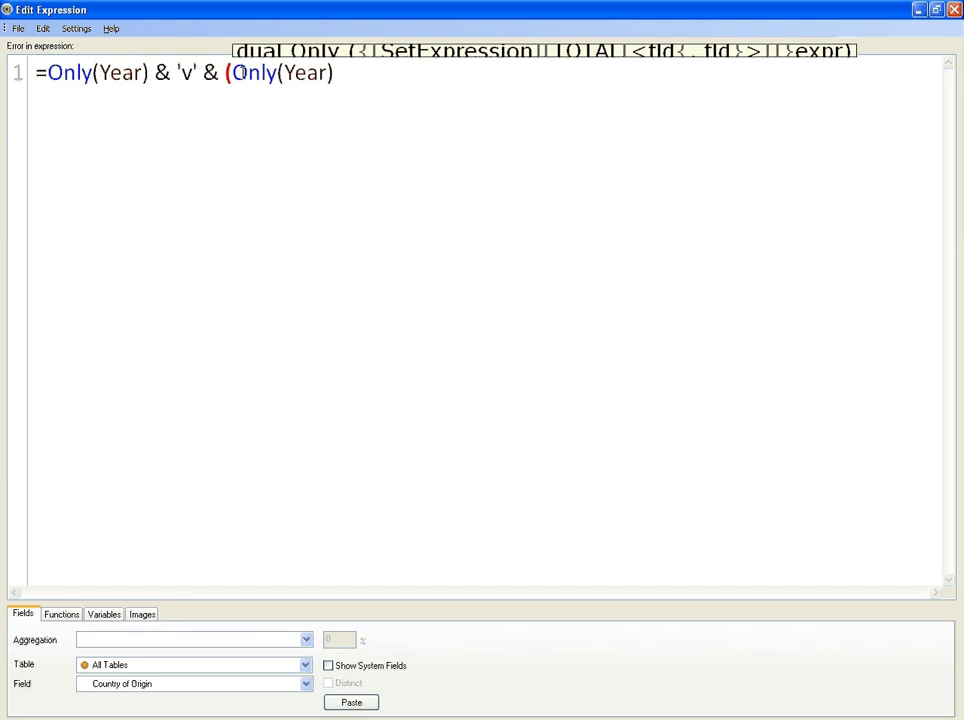
type("-")
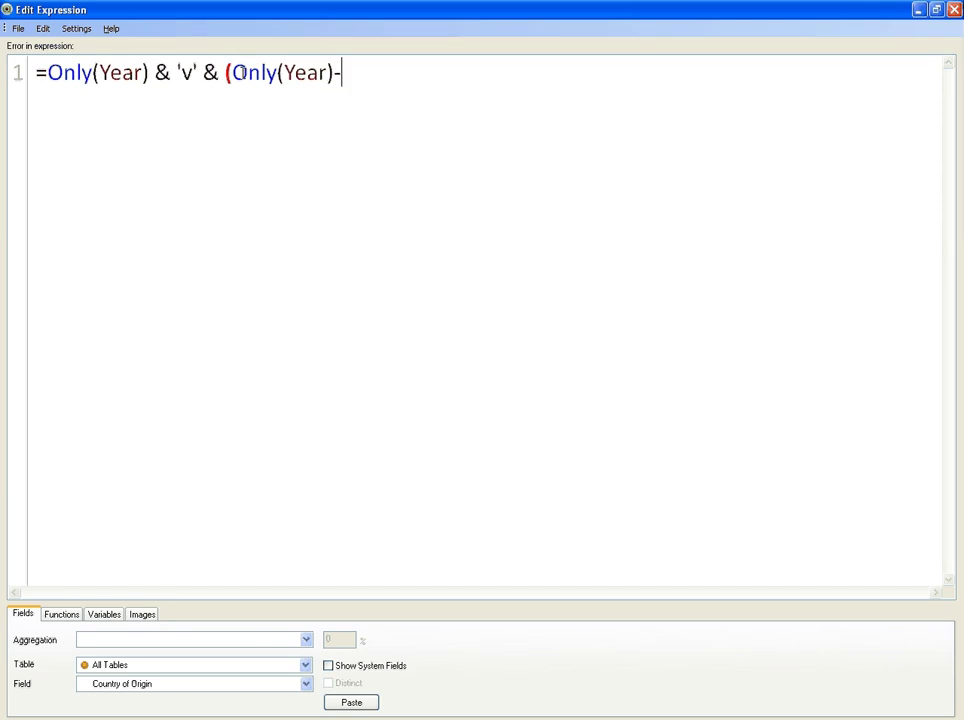
type("1)")
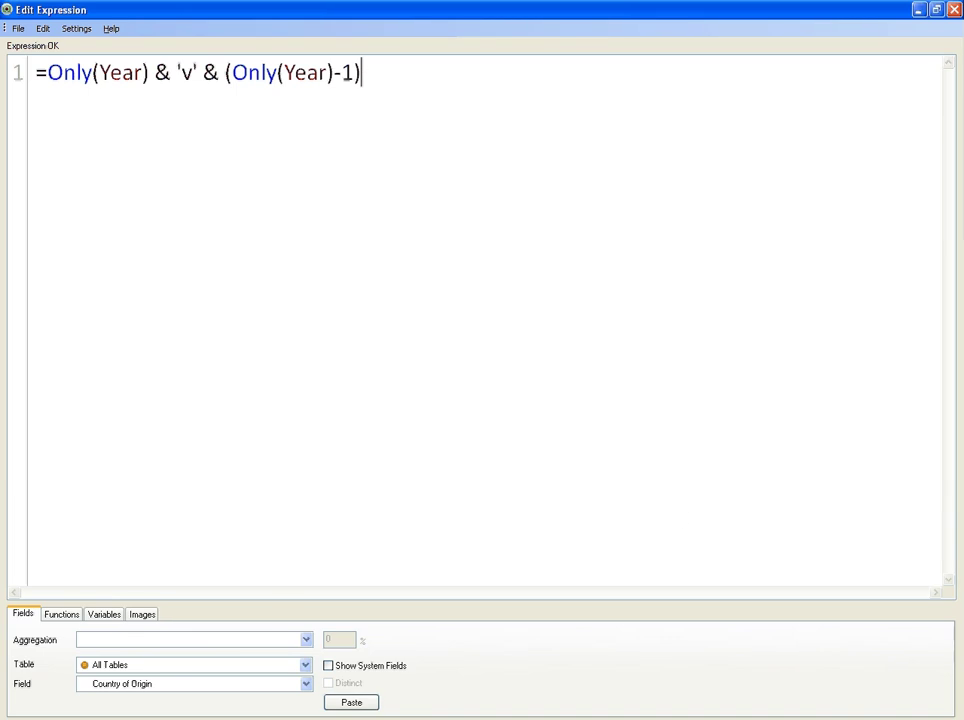
key("Return")
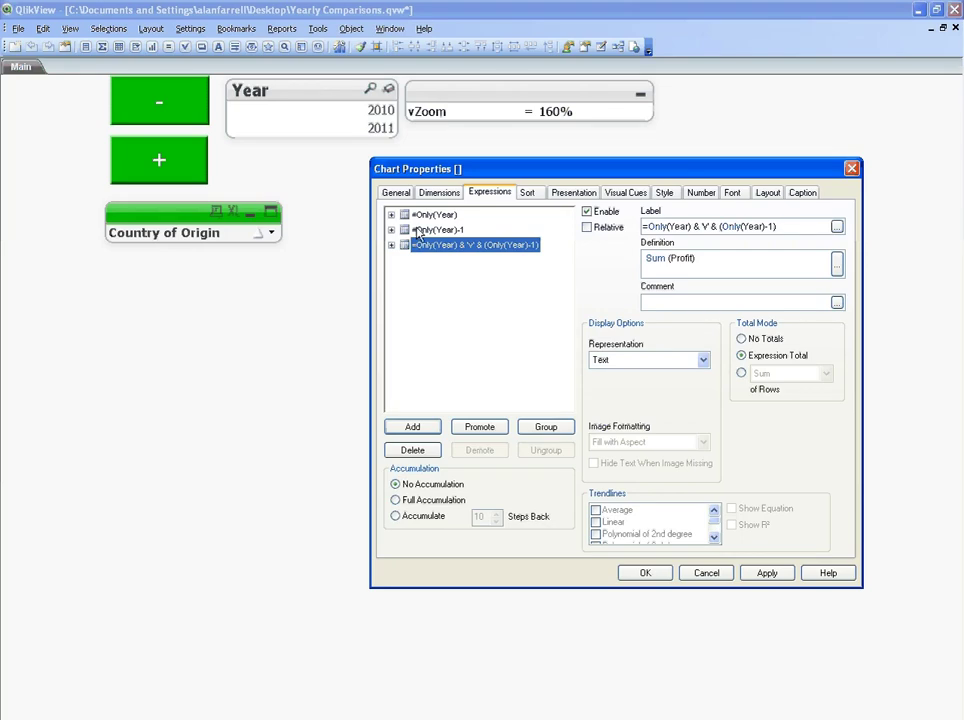
- Define the third expression as selected-year profit minus previous-year profit, then close properties
left_click(435, 216)
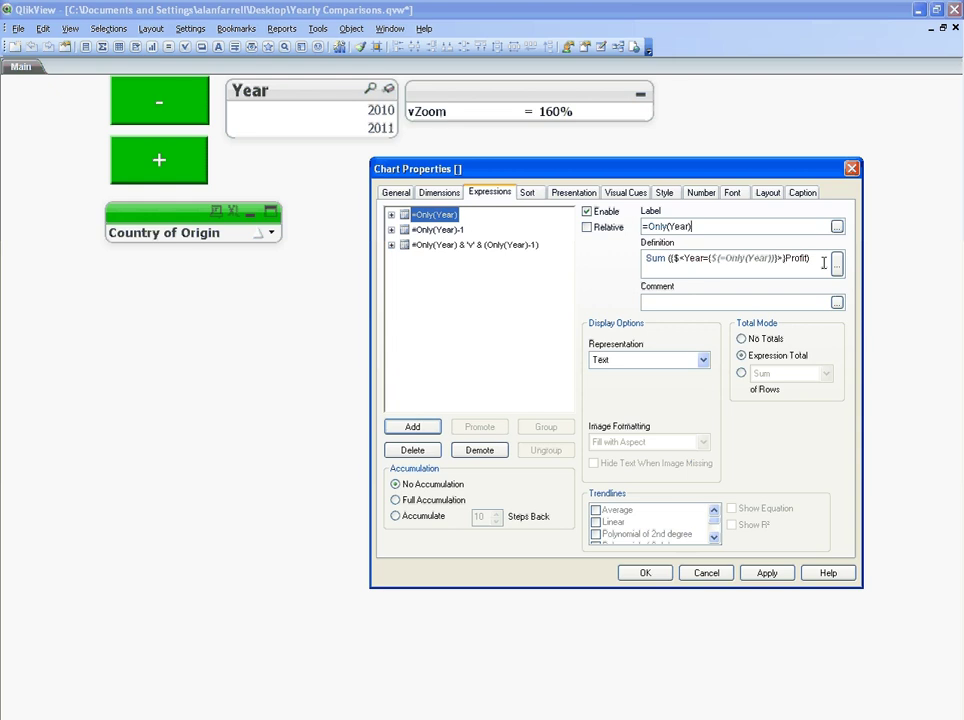
left_click_drag(820, 263, 566, 265)
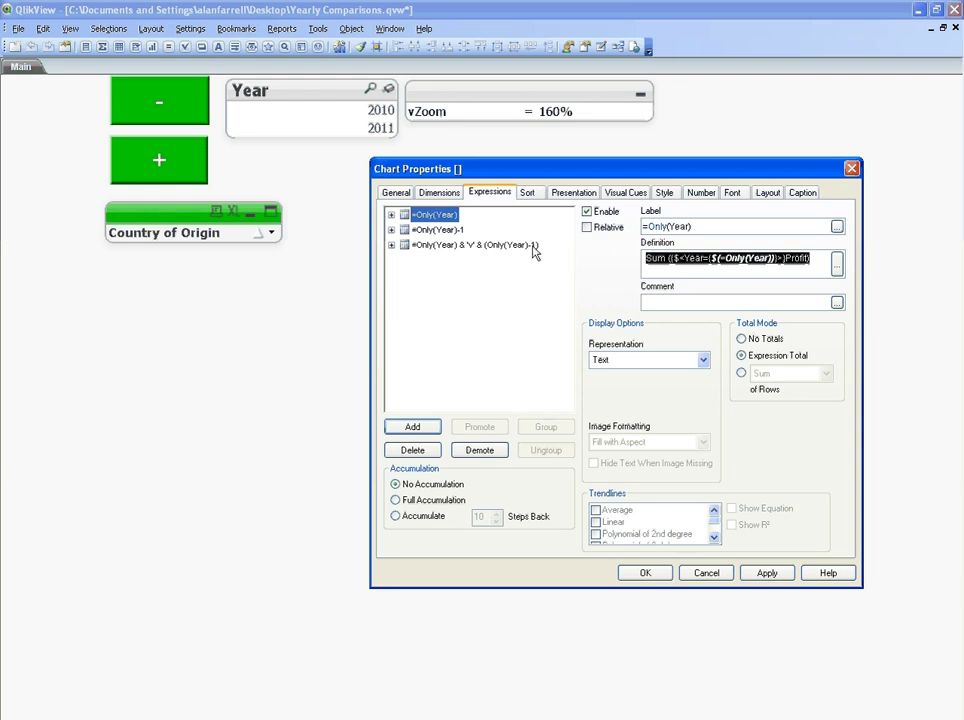
left_click(465, 246)
left_click(744, 270)
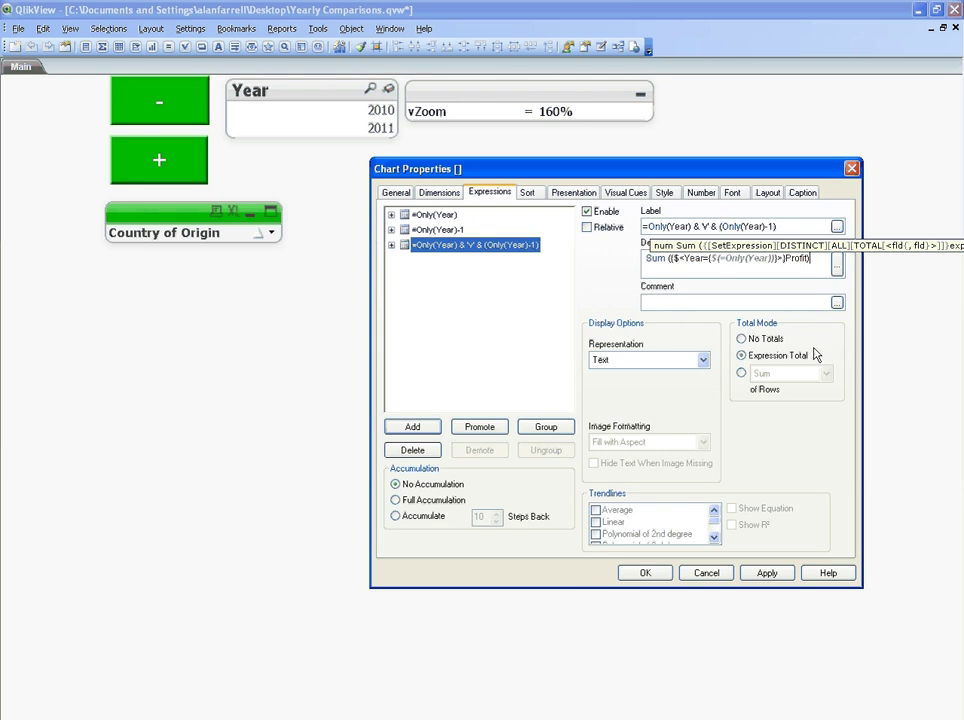
key("Up")
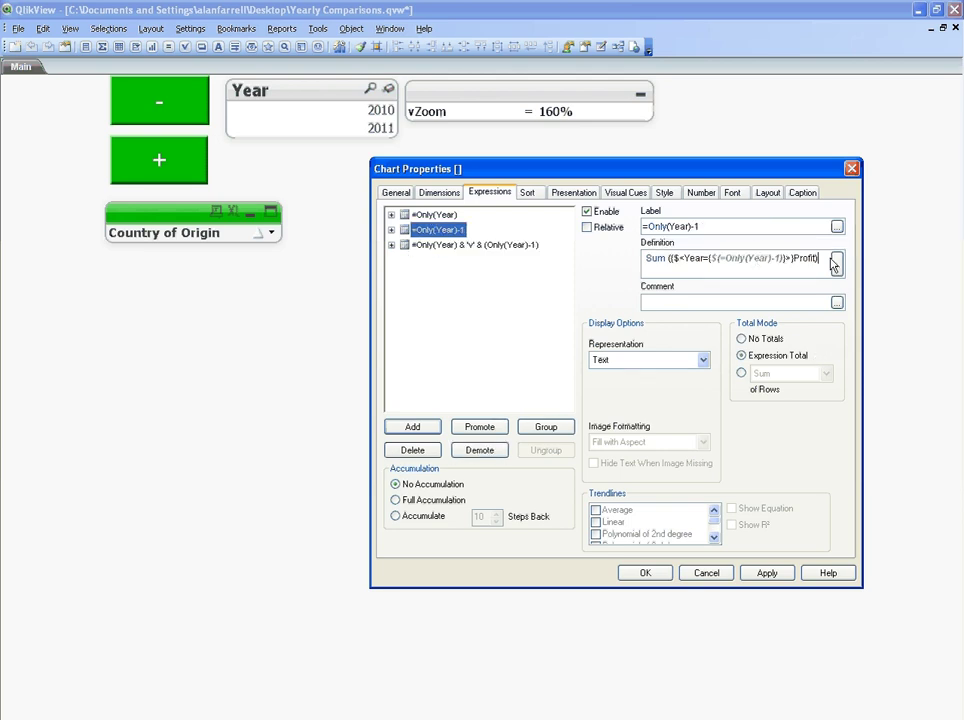
left_click_drag(834, 262, 557, 264)
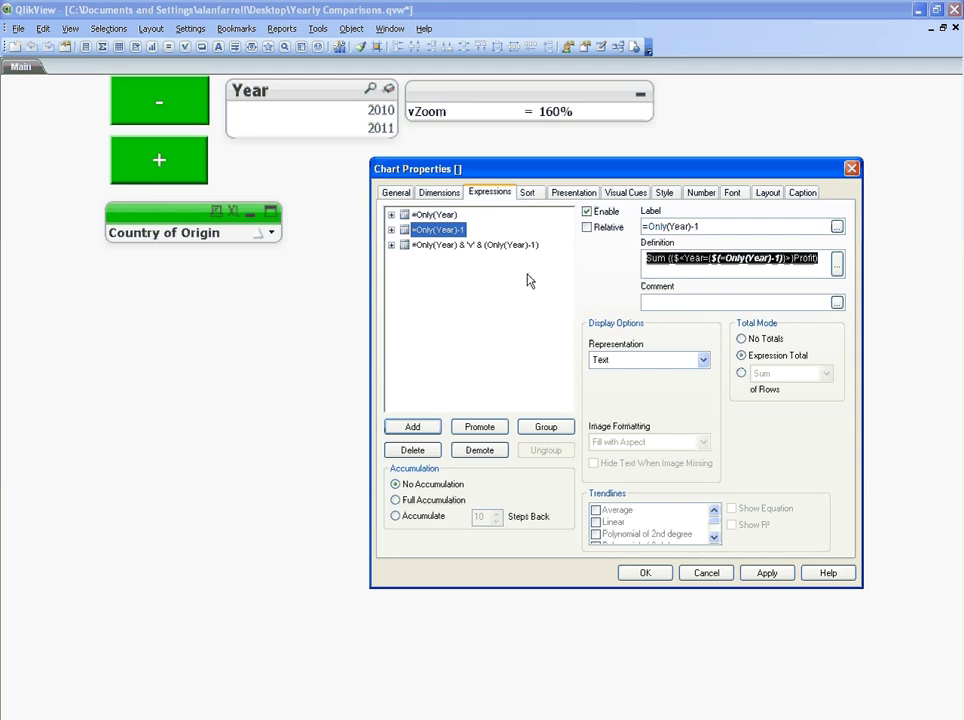
left_click(499, 244)
key("Left")
key("Left")
key("Left")
key("Left")
key("Left")
key("Left")
key("Left")
key("Left")
key("Left")
key("Left")
key("Left")
type("-1")
left_click(837, 262)
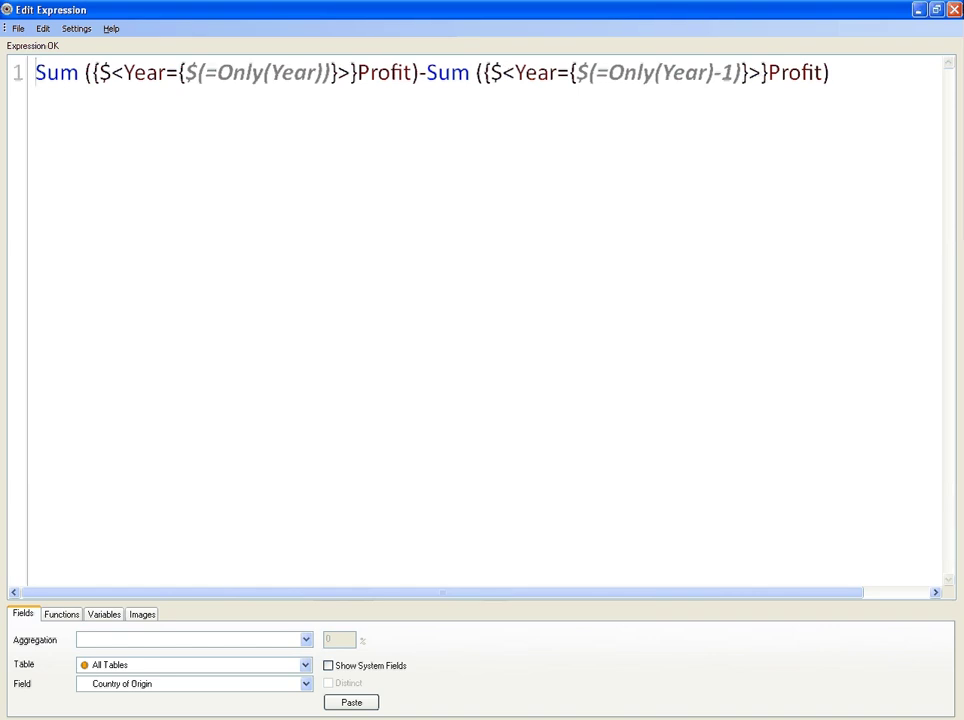
key("Escape")
left_click(645, 573)
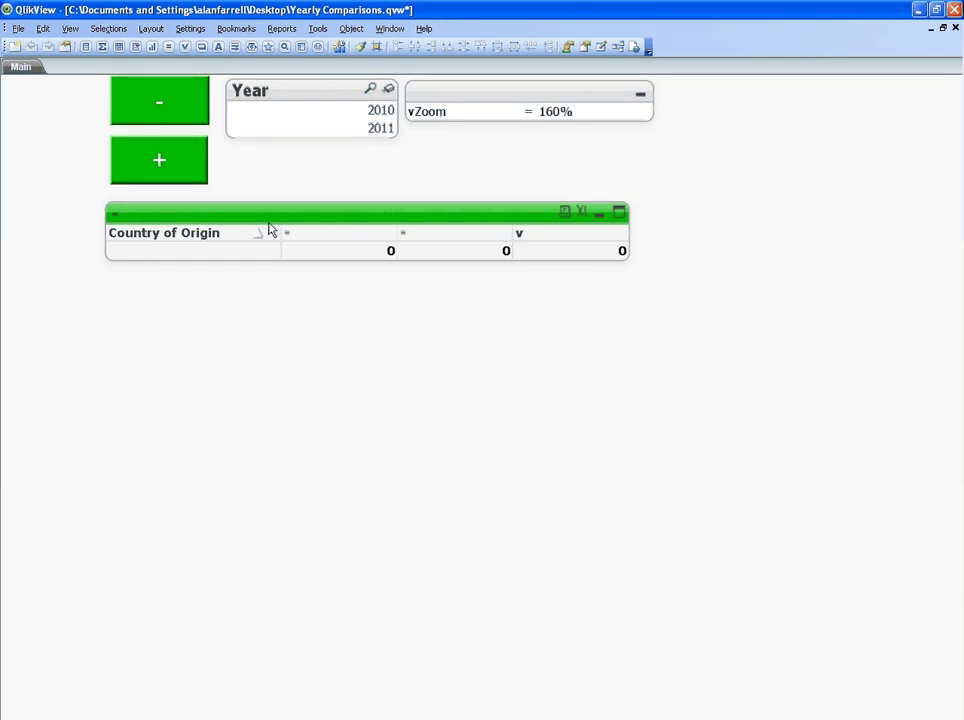
- Select 2010 in the Year list and reopen chart properties on the variance expression
left_click(347, 112)
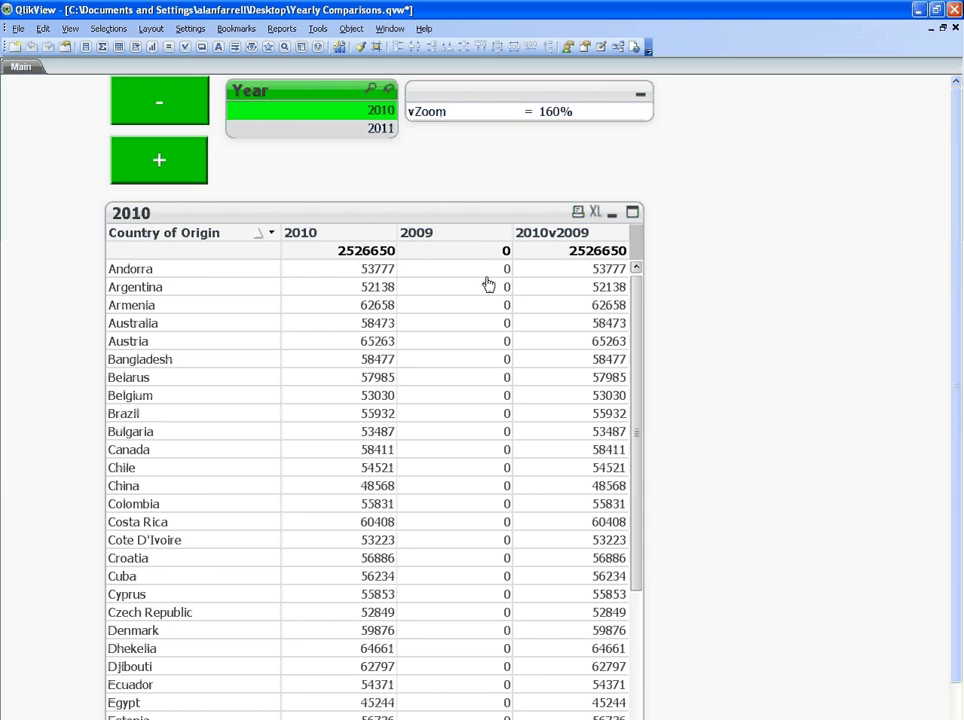
right_click(486, 216)
left_click(548, 220)
left_click(345, 246)
- Enter upper and lower Visual Cues thresholds of 0, then clear them from the wrong expression
left_click(490, 194)
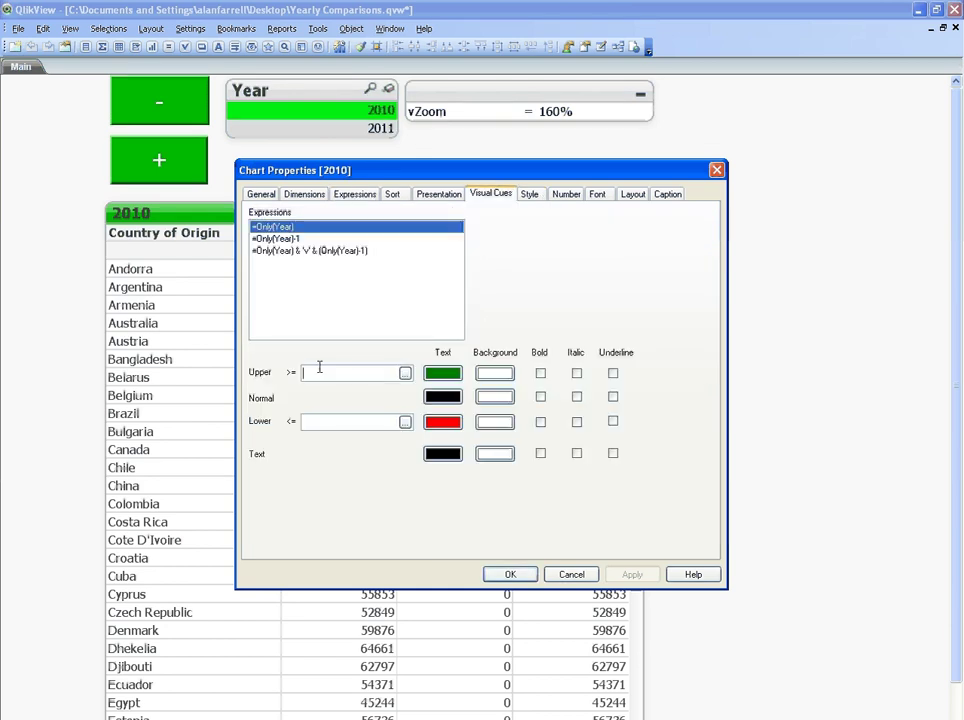
left_click(319, 376)
type("0")
left_click(364, 421)
type("0")
left_click(632, 575)
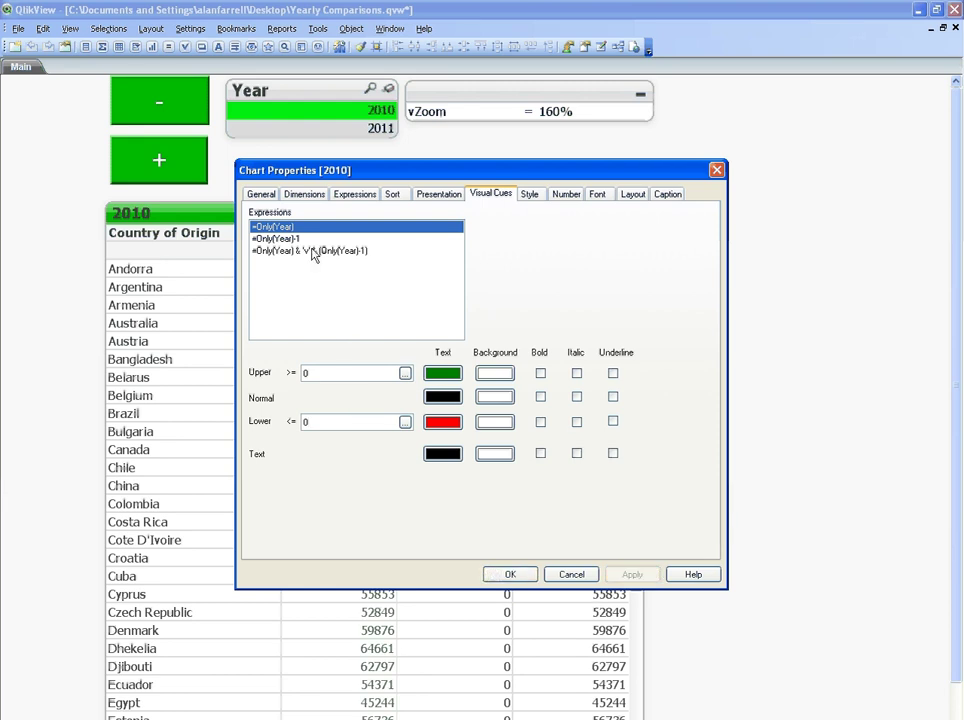
double_click(330, 373)
key("Delete")
double_click(320, 421)
key("Delete")
- Set the variance expression's Visual Cues to upper >= 0 green and lower <= 0 red
left_click(337, 251)
left_click(338, 373)
type("0")
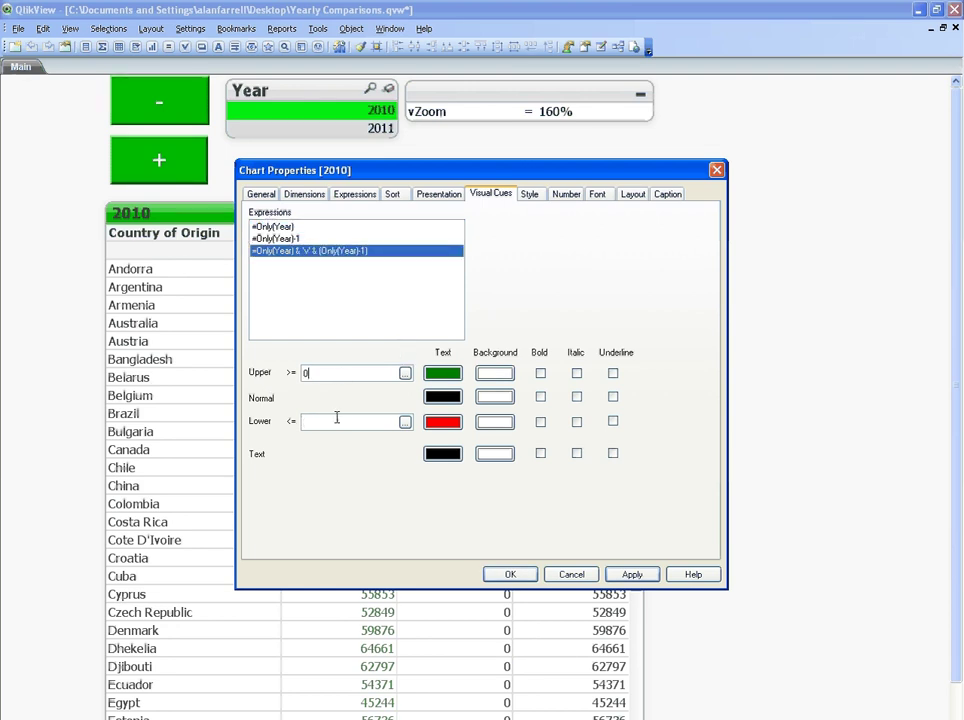
left_click(337, 418)
type("0")
left_click(632, 574)
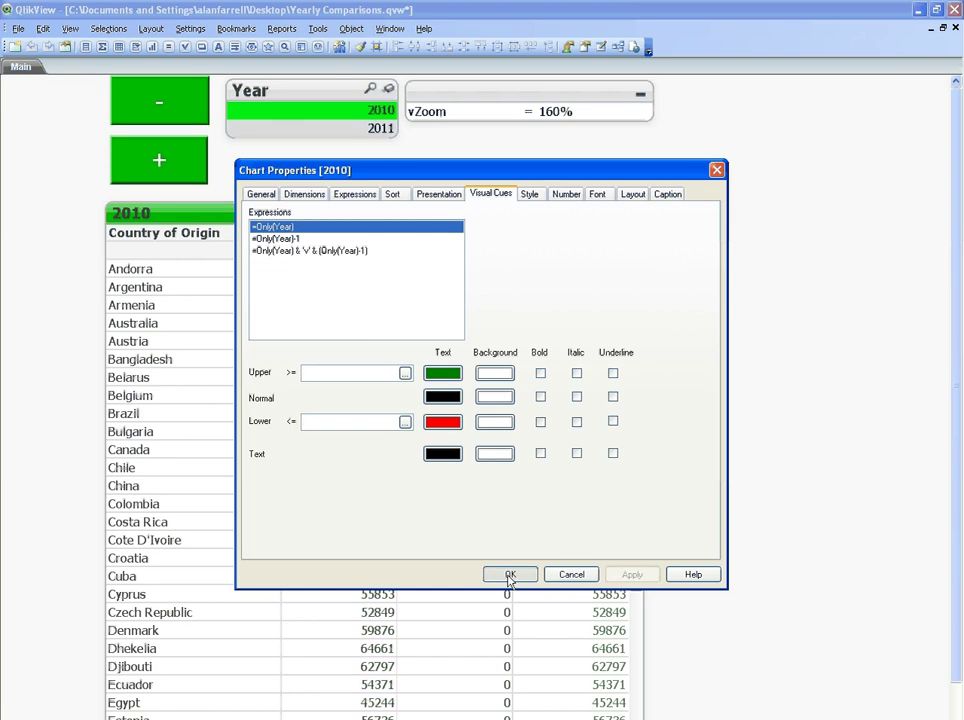
left_click(509, 575)
- Select 2011 in the Year list and lower vZoom to 140%
left_click(350, 129)
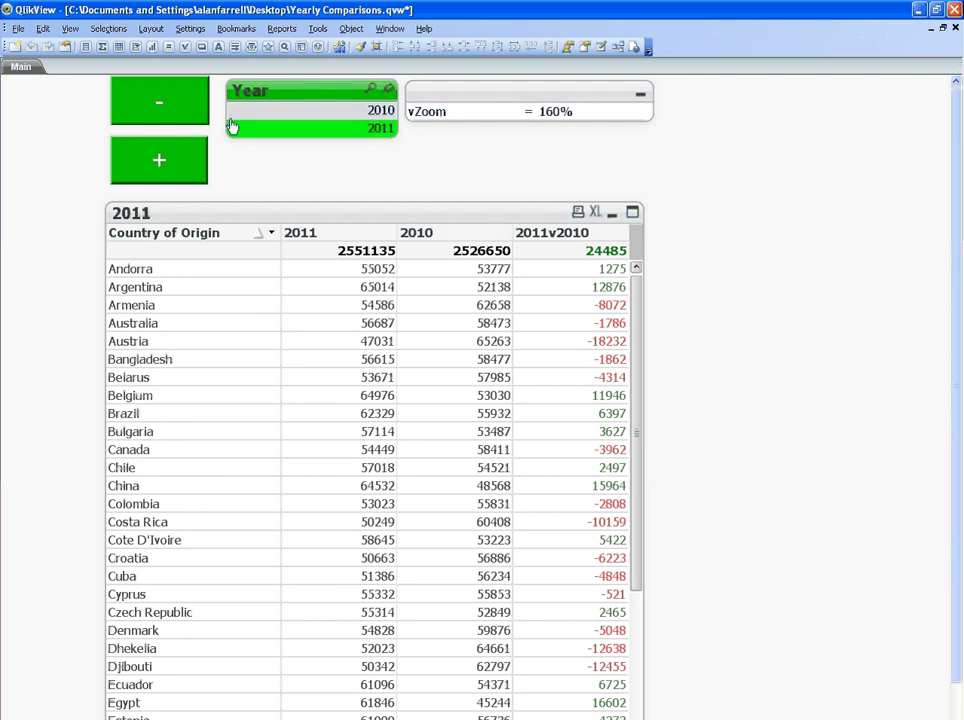
left_click(160, 112)
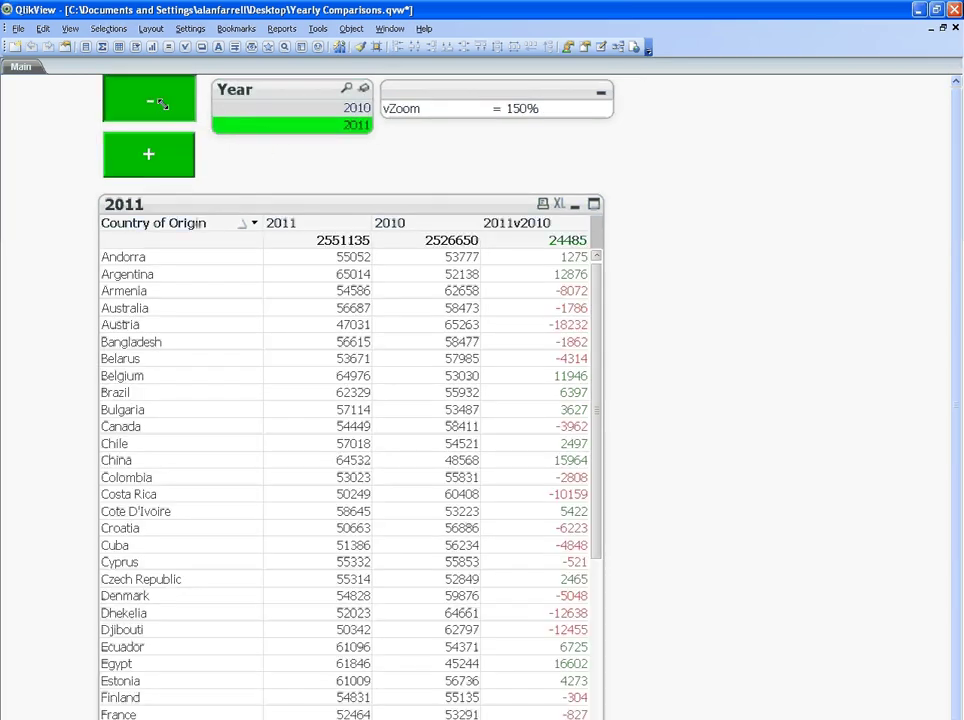
left_click(158, 104)
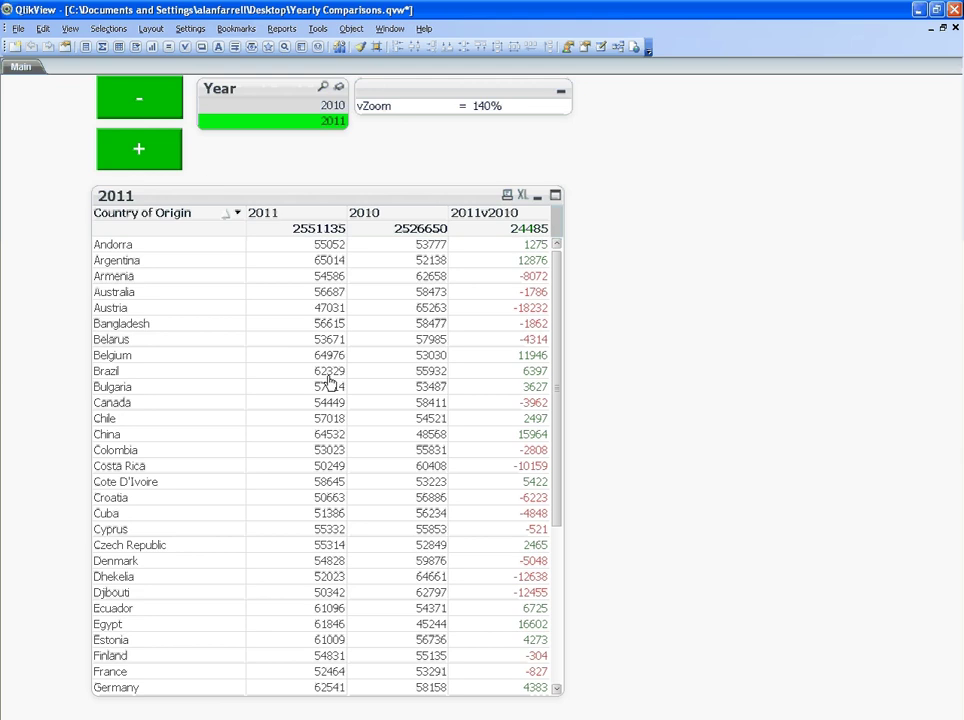